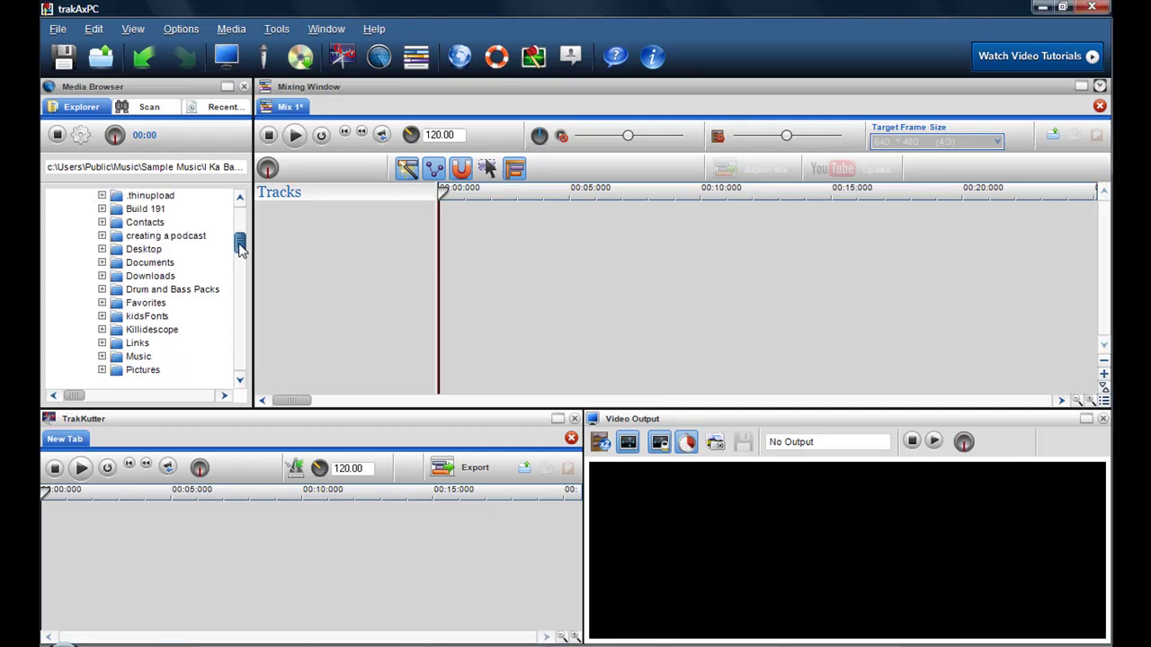
Expand Music > iTunes > iTunes Music > 50 Cent in the Explorer tab to reveal the song file
{"action": "left_click", "coordinate": [102, 358]}
{"action": "scroll", "coordinate": [126, 356], "scroll_direction": "down", "scroll_amount": 1}
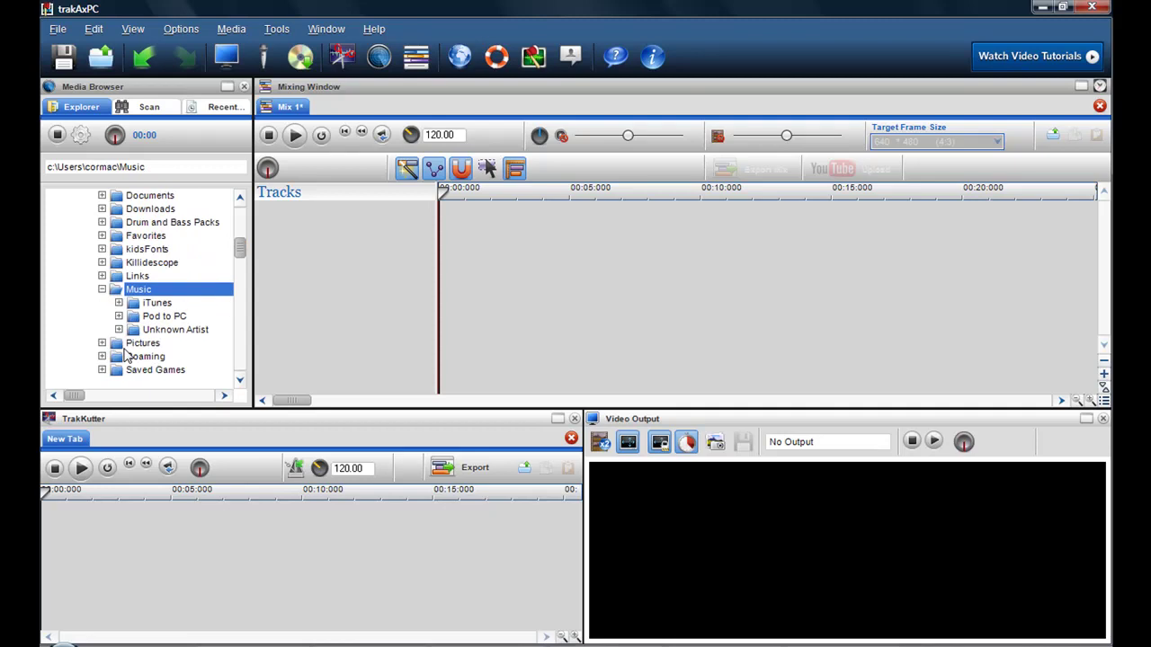
{"action": "left_click", "coordinate": [118, 304]}
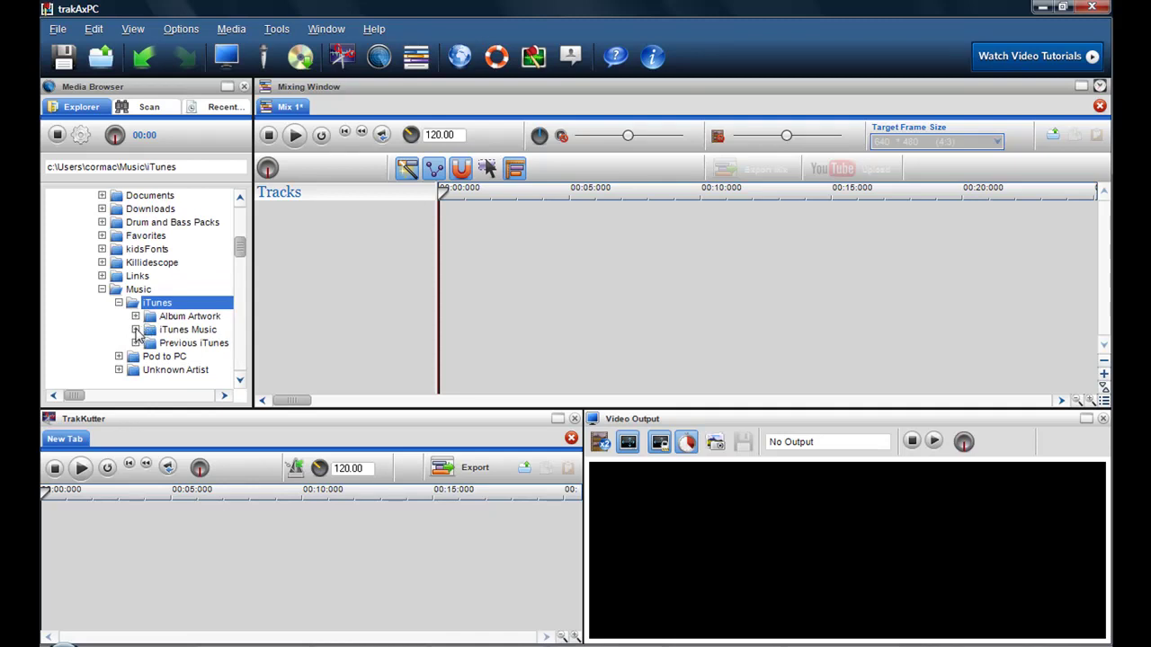
{"action": "left_click", "coordinate": [136, 330]}
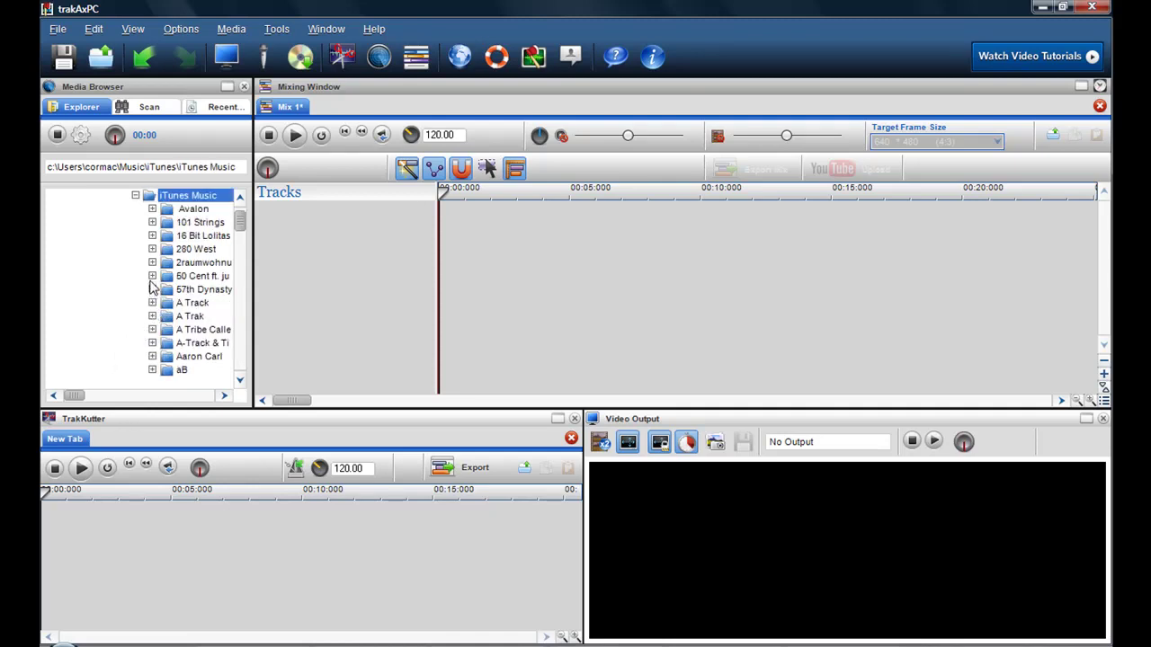
{"action": "left_click", "coordinate": [152, 276]}
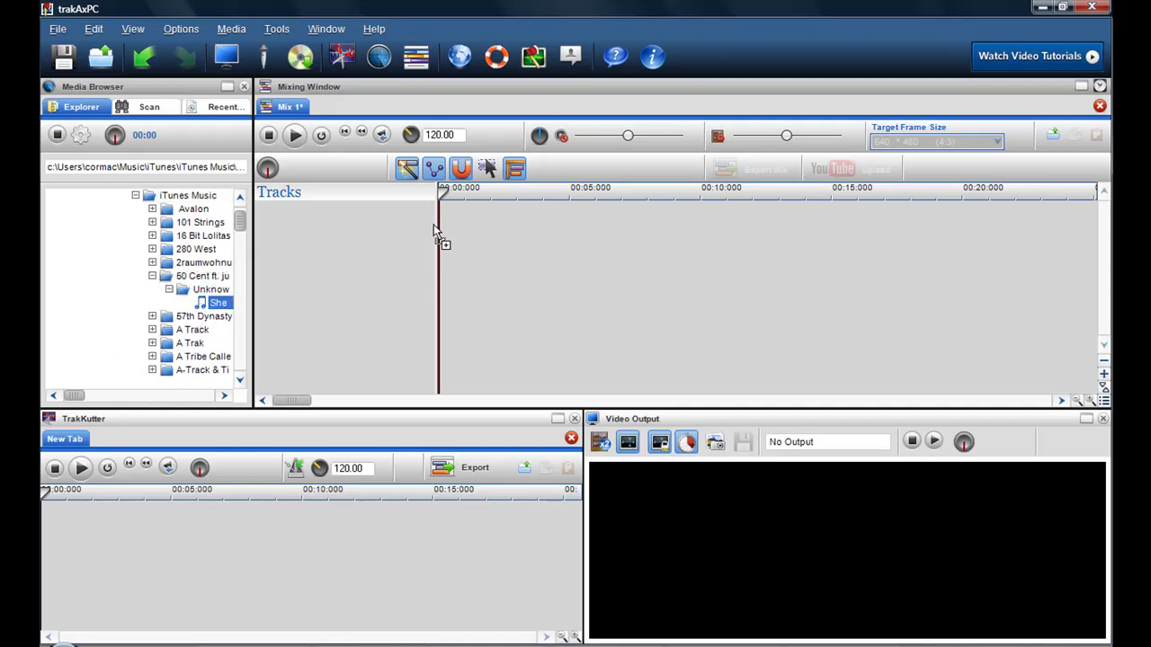
Place She Wants It (Ayo Technology).mp3 on track 1 and stretch its fade-in to 00:10:208
{"action": "left_click_drag", "start_coordinate": [434, 229], "coordinate": [433, 229]}
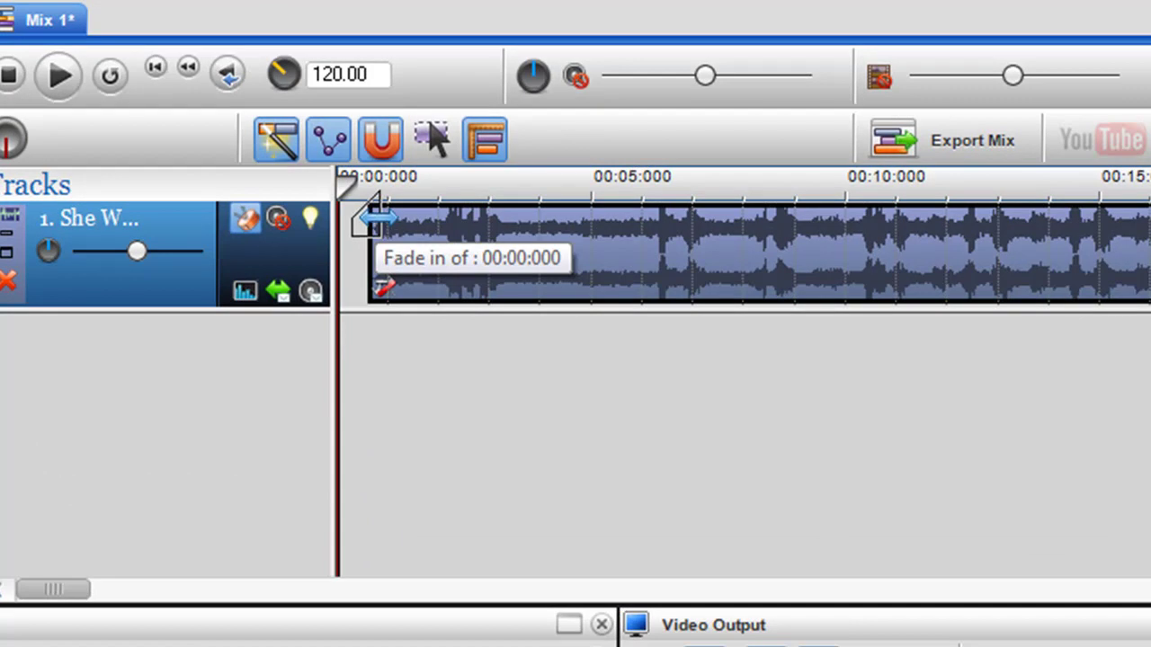
{"action": "left_click_drag", "start_coordinate": [376, 218], "coordinate": [863, 272]}
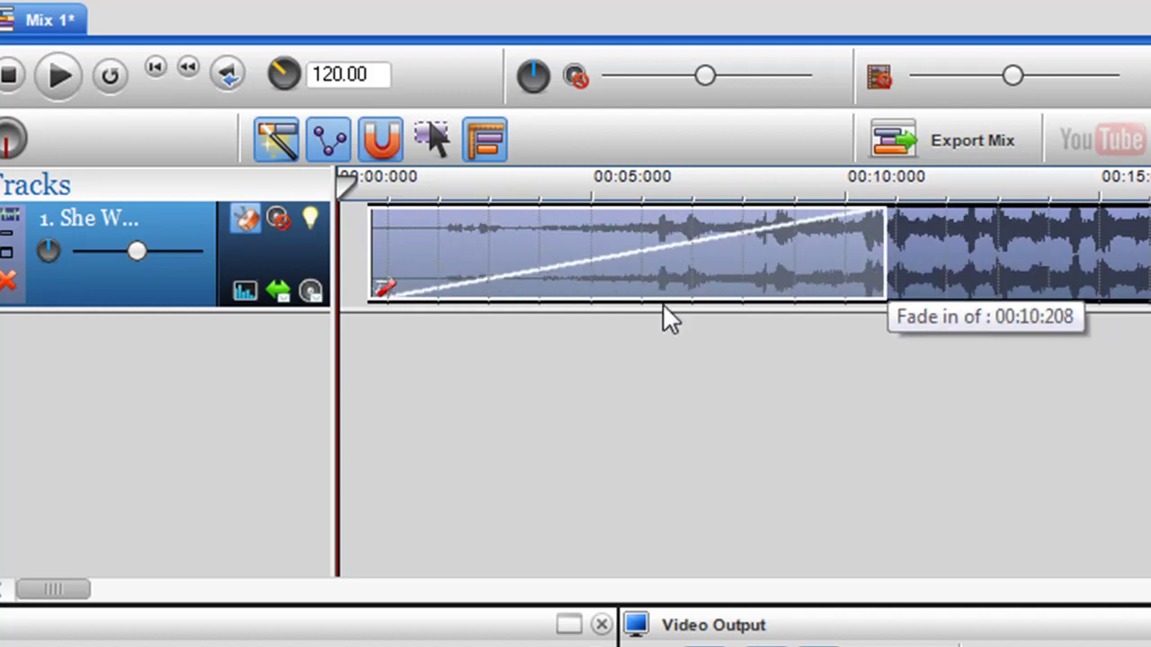
Preview the fade-in from about one second, then set its fade type to Slow
{"action": "left_click", "coordinate": [389, 345]}
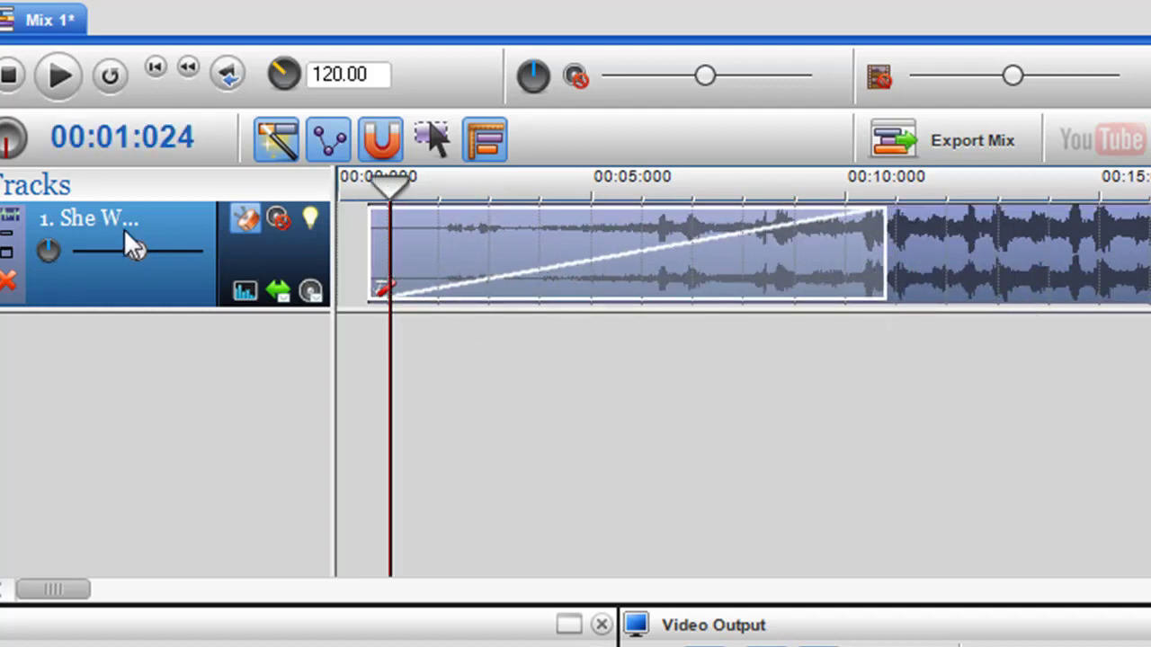
{"action": "left_click", "coordinate": [59, 76]}
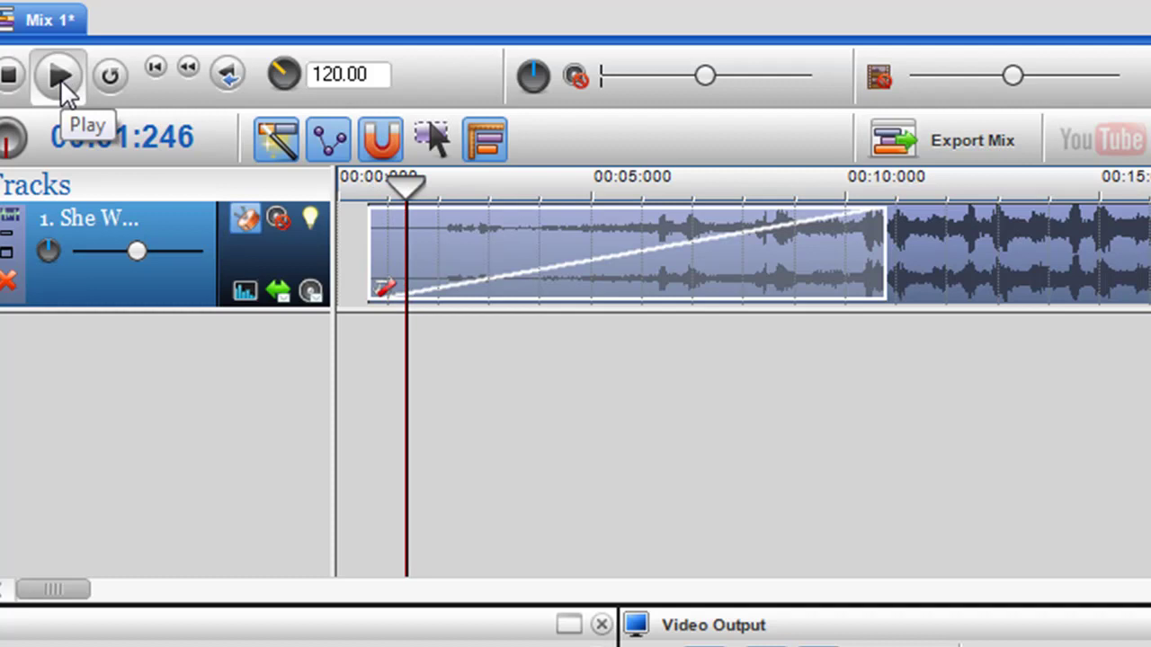
{"action": "left_click", "coordinate": [11, 76]}
{"action": "right_click", "coordinate": [573, 226]}
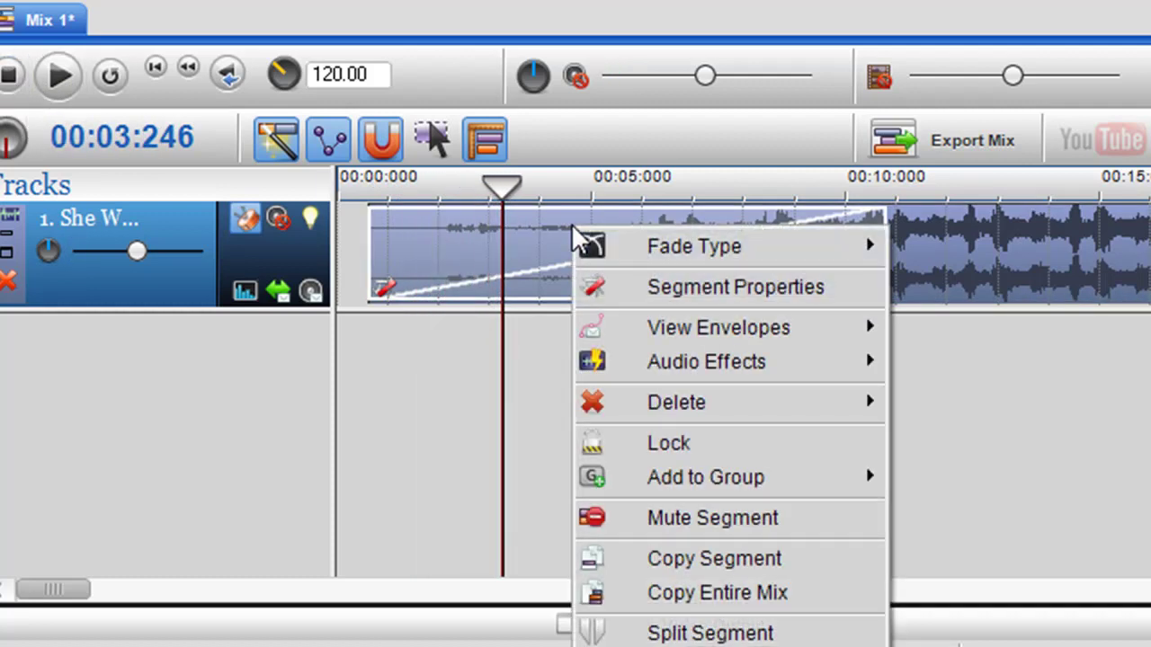
{"action": "mouse_move", "coordinate": [674, 247]}
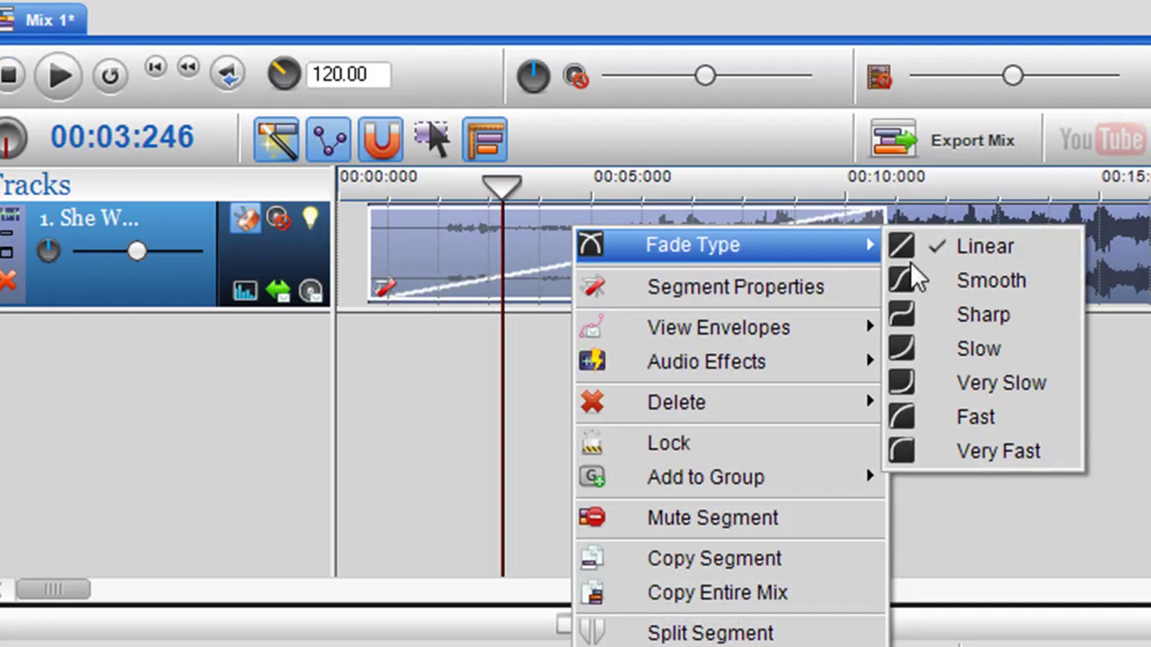
{"action": "left_click", "coordinate": [967, 349]}
Shorten the fade-in to about 6 seconds and change its fade type to Fast, then Very Slow
{"action": "left_click_drag", "start_coordinate": [496, 347], "coordinate": [526, 341]}
{"action": "left_click_drag", "start_coordinate": [880, 236], "coordinate": [676, 230]}
{"action": "right_click", "coordinate": [608, 249]}
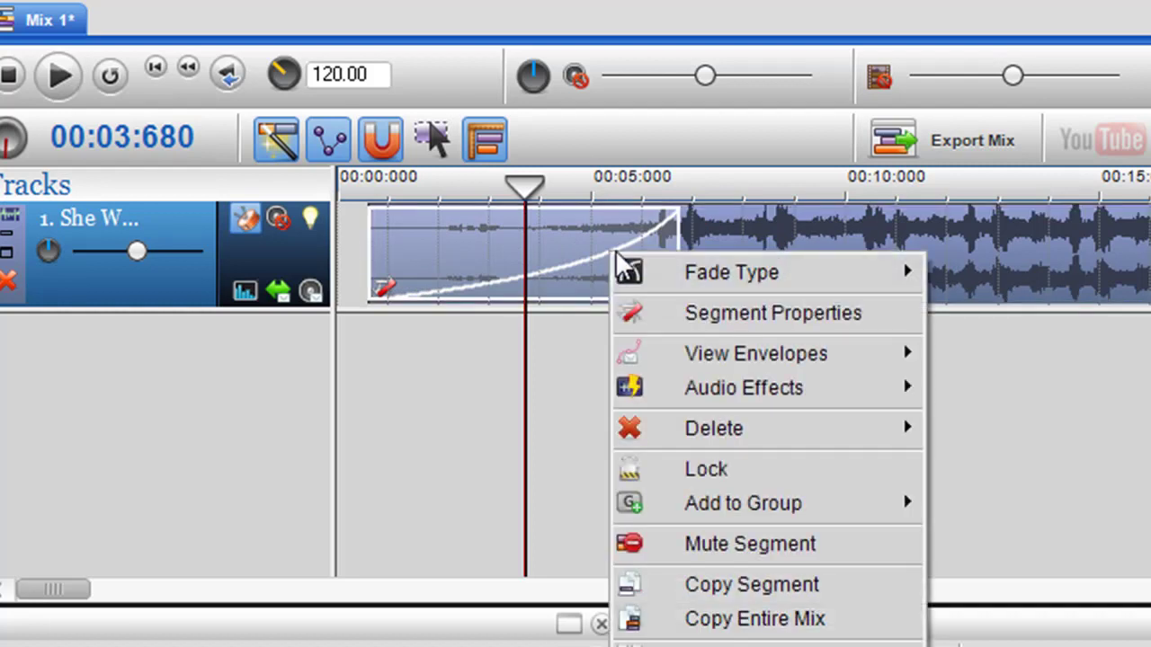
{"action": "mouse_move", "coordinate": [714, 280]}
{"action": "left_click", "coordinate": [1054, 445]}
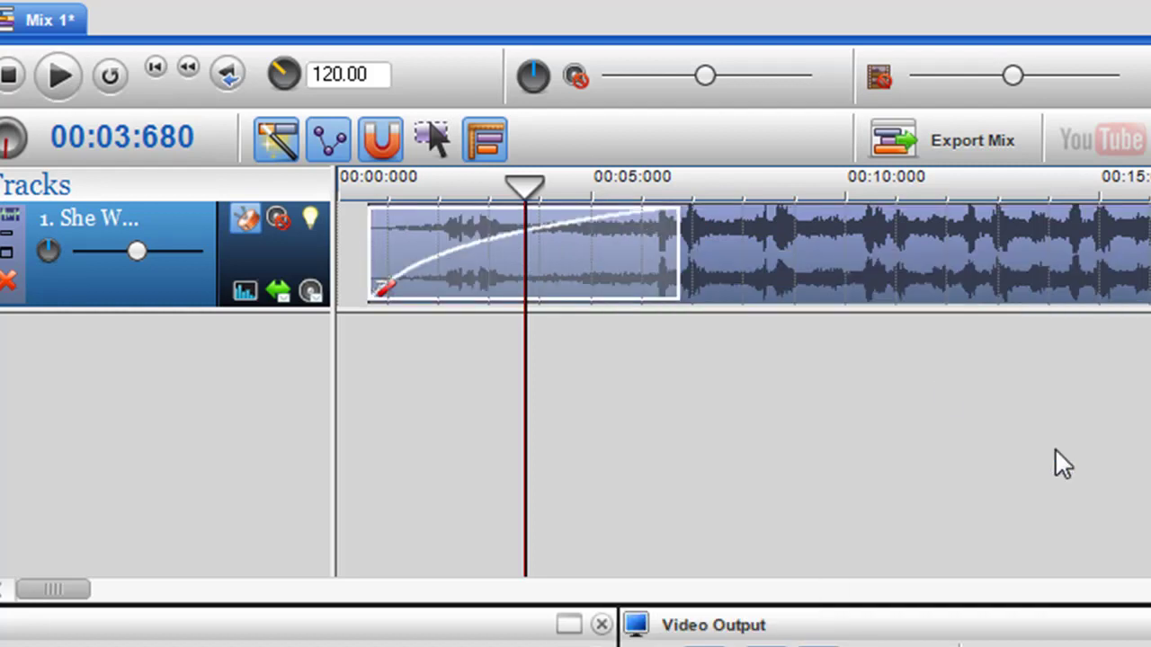
{"action": "right_click", "coordinate": [621, 263]}
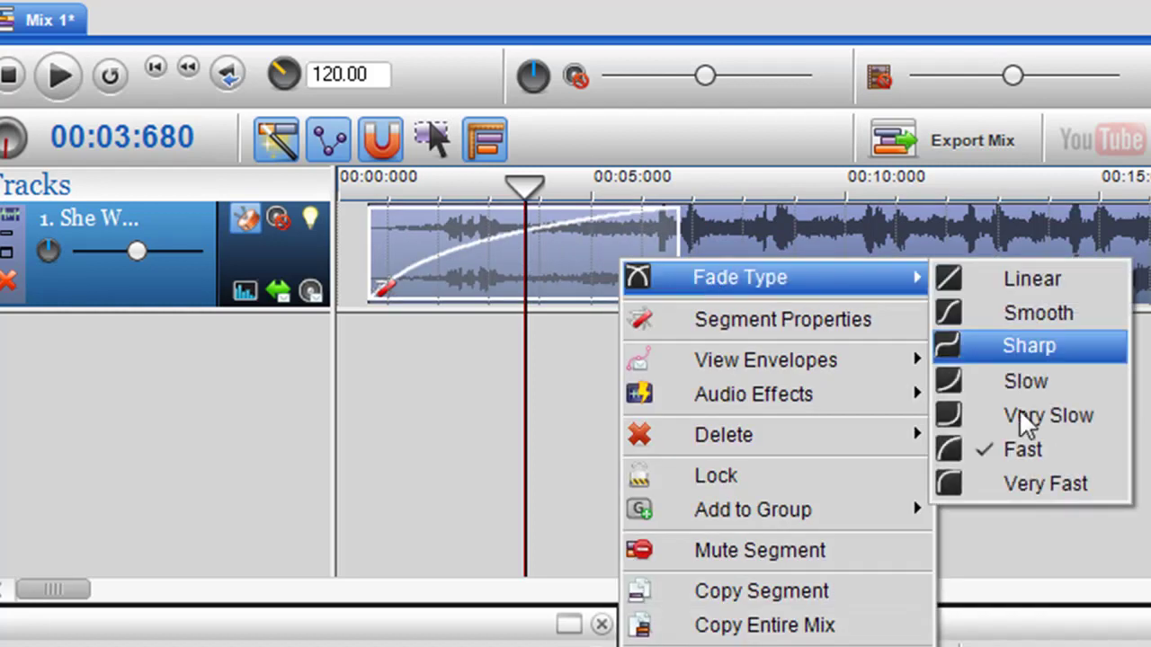
{"action": "left_click", "coordinate": [1018, 416]}
{"action": "right_click", "coordinate": [588, 227]}
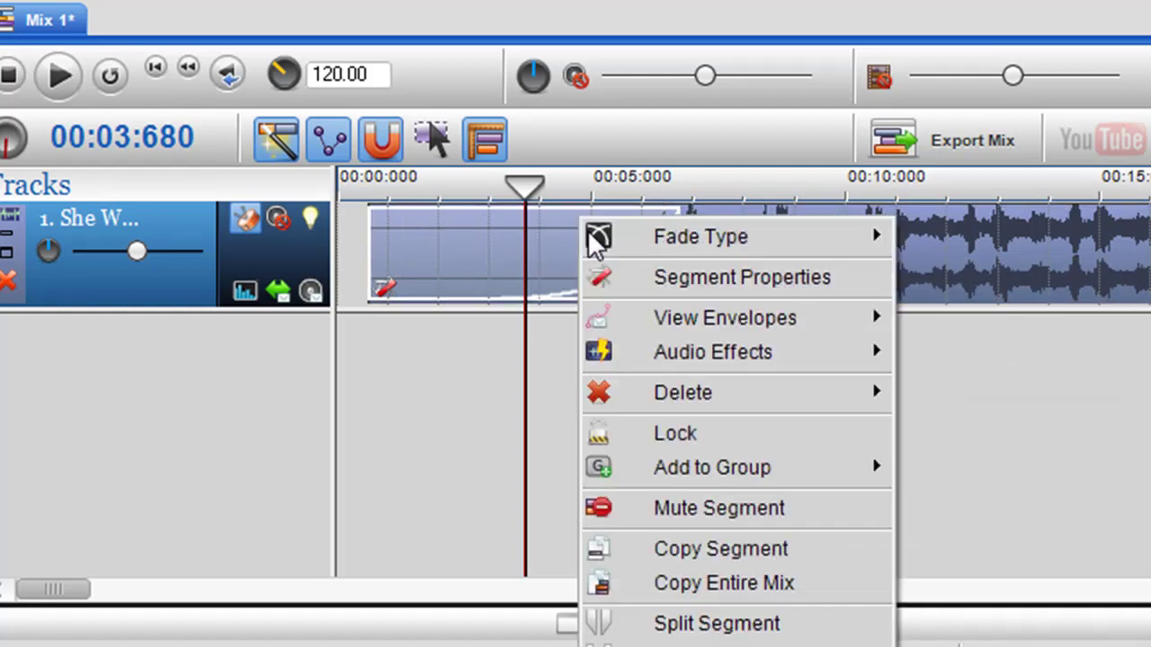
{"action": "left_click", "coordinate": [554, 257]}
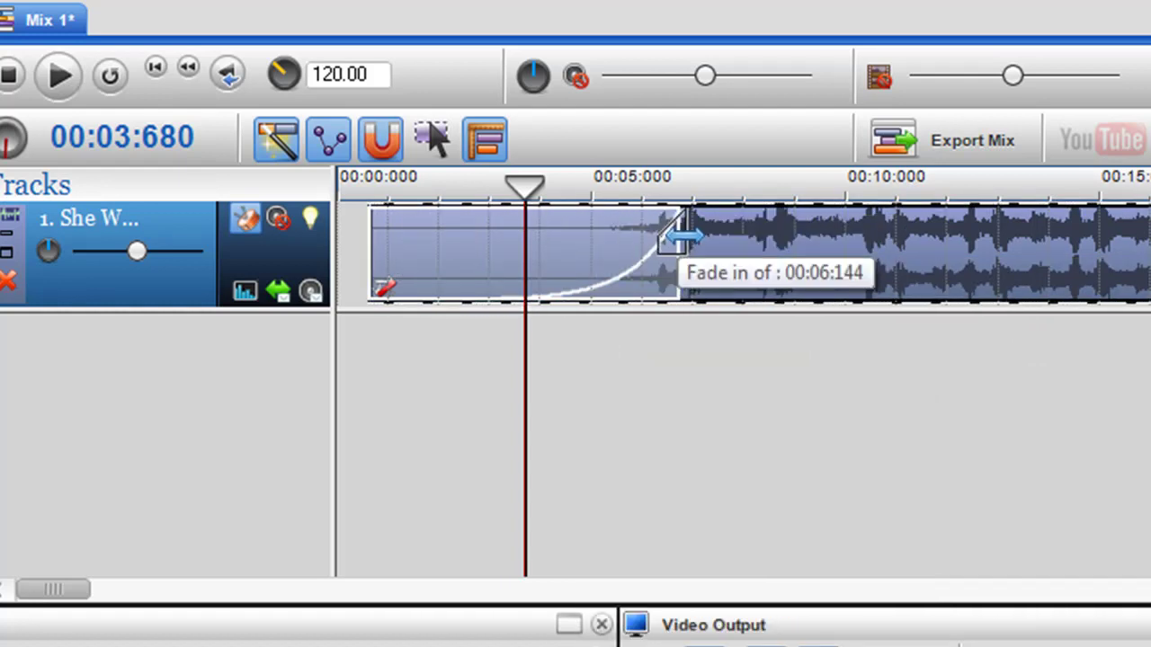
{"action": "scroll", "coordinate": [814, 311], "scroll_direction": "down", "scroll_amount": 3}
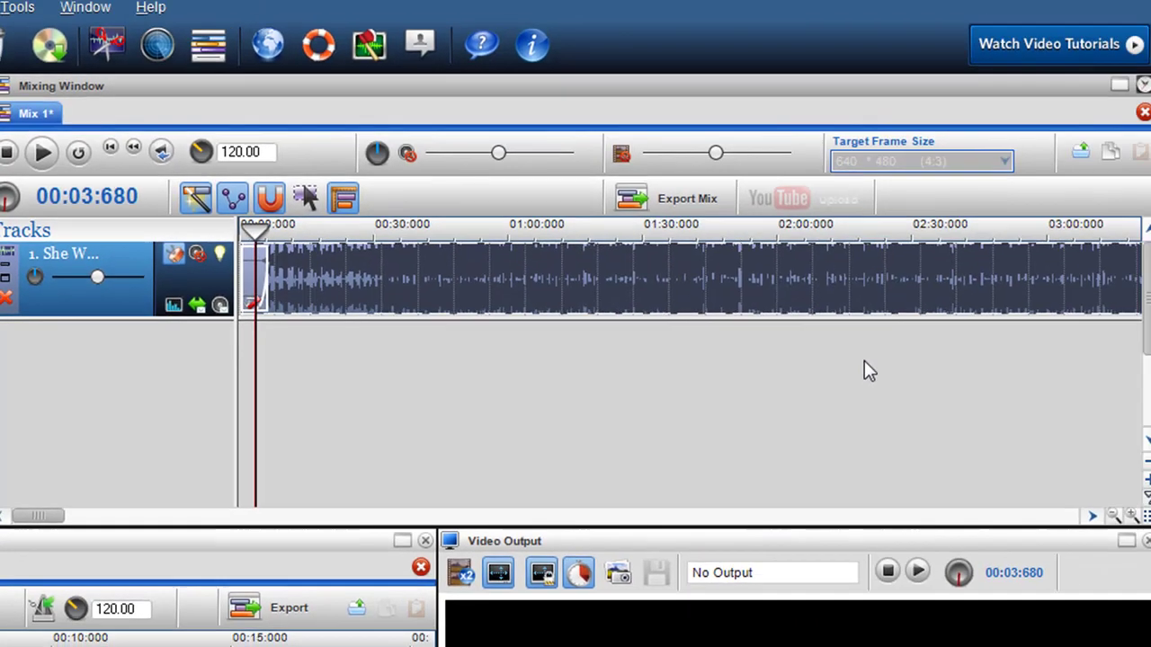
Add a long fade-out from near 03:00 to the song's end with the Sharp curve
{"action": "scroll", "coordinate": [877, 374], "scroll_direction": "down", "scroll_amount": 1}
{"action": "scroll", "coordinate": [889, 375], "scroll_direction": "up", "scroll_amount": 1}
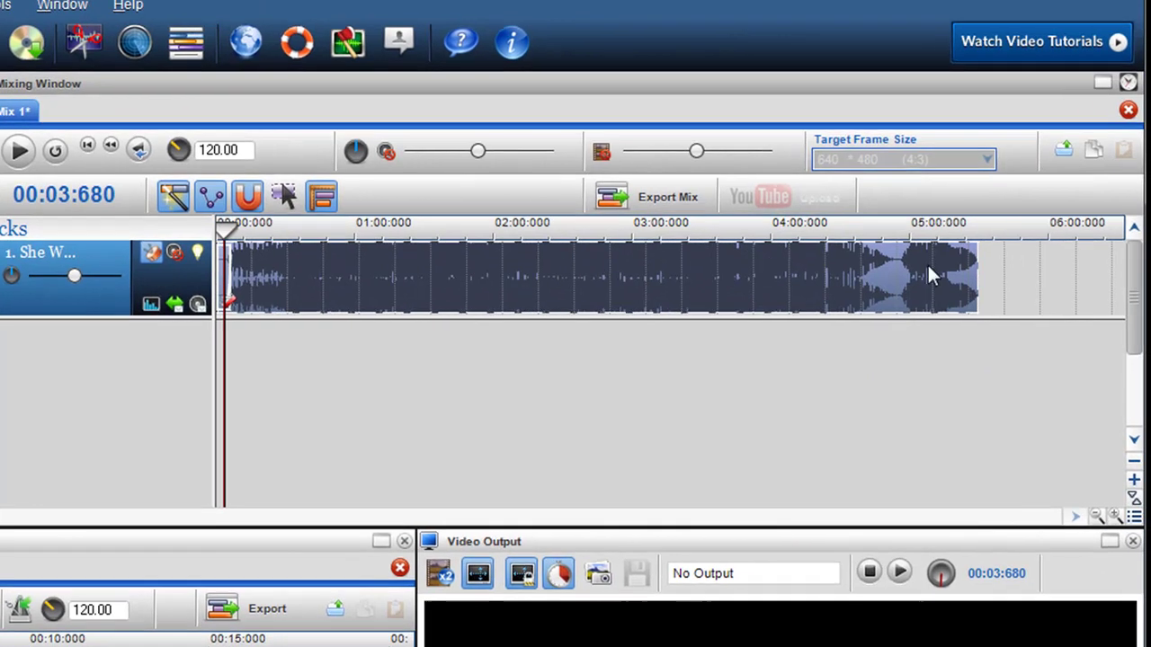
{"action": "left_click_drag", "start_coordinate": [919, 159], "coordinate": [409, 225]}
{"action": "right_click", "coordinate": [650, 212]}
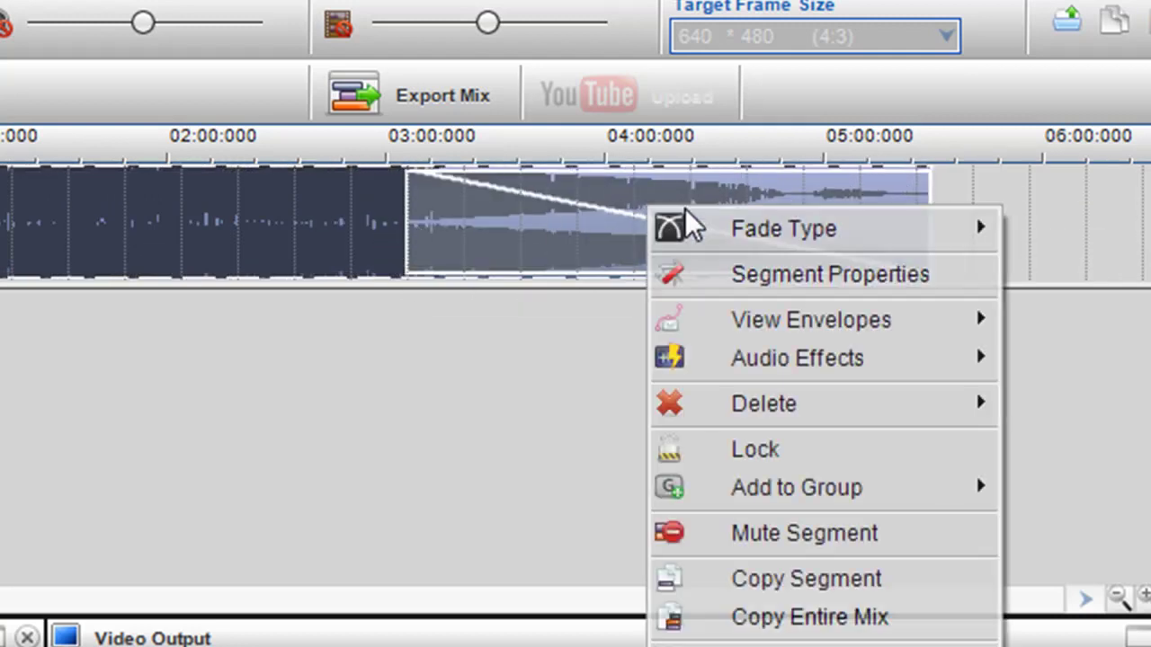
{"action": "mouse_move", "coordinate": [742, 220]}
{"action": "left_click", "coordinate": [600, 320]}
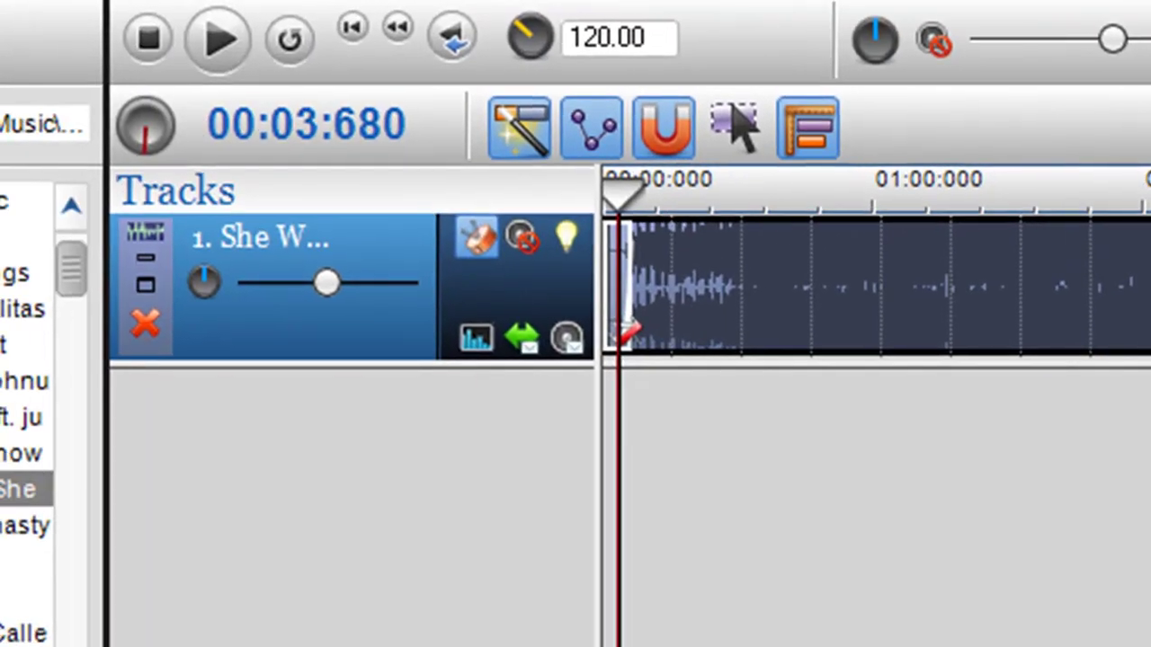
Show the volume envelope, drop its start to 0%, add a middle node, and play from the start
{"action": "left_click", "coordinate": [569, 349]}
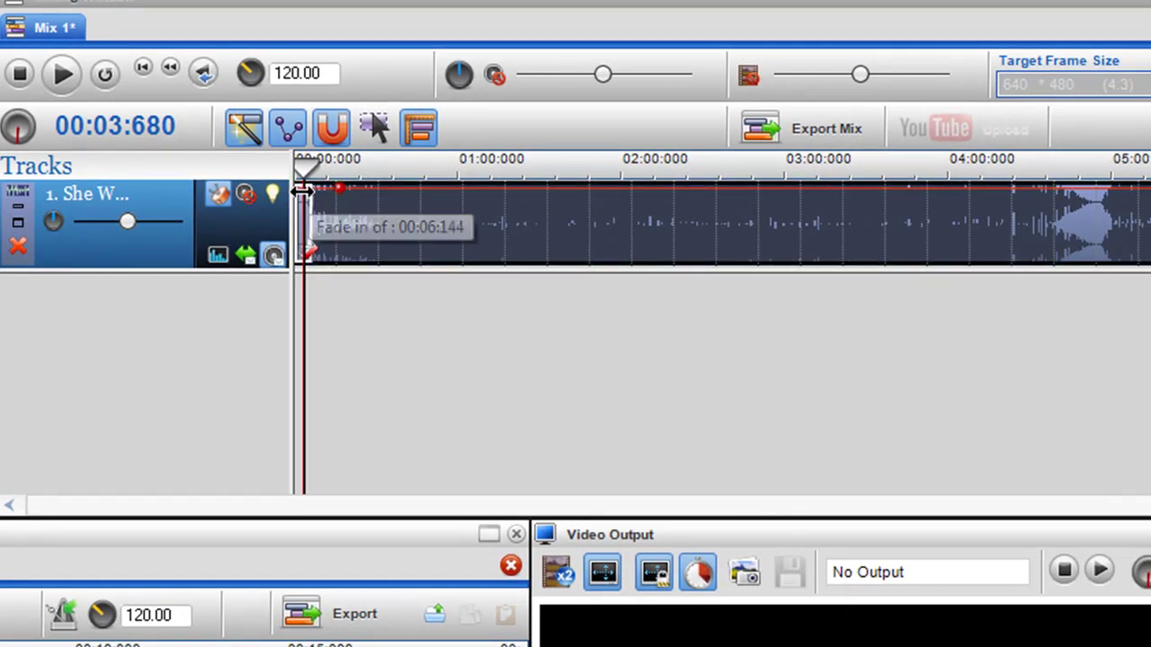
{"action": "left_click_drag", "start_coordinate": [321, 194], "coordinate": [415, 198]}
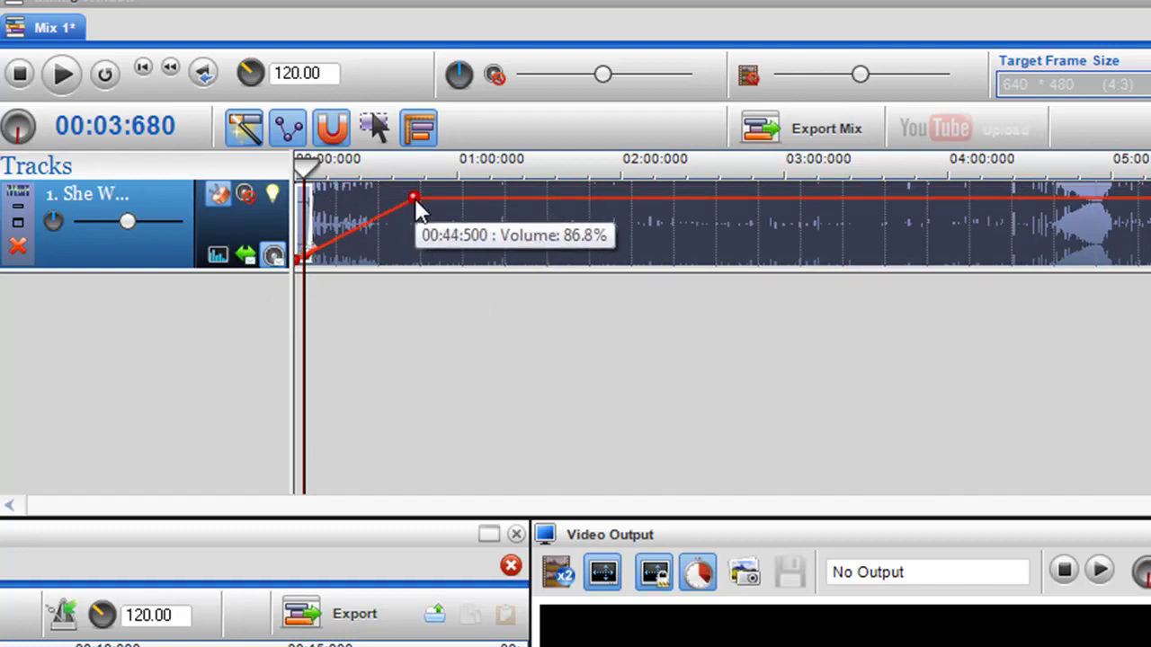
{"action": "mouse_move", "coordinate": [341, 246]}
{"action": "left_mouse_down"}
{"action": "mouse_move", "coordinate": [360, 260]}
{"action": "mouse_move", "coordinate": [349, 237]}
{"action": "left_mouse_up"}
{"action": "left_click", "coordinate": [144, 68]}
{"action": "left_click", "coordinate": [63, 74]}
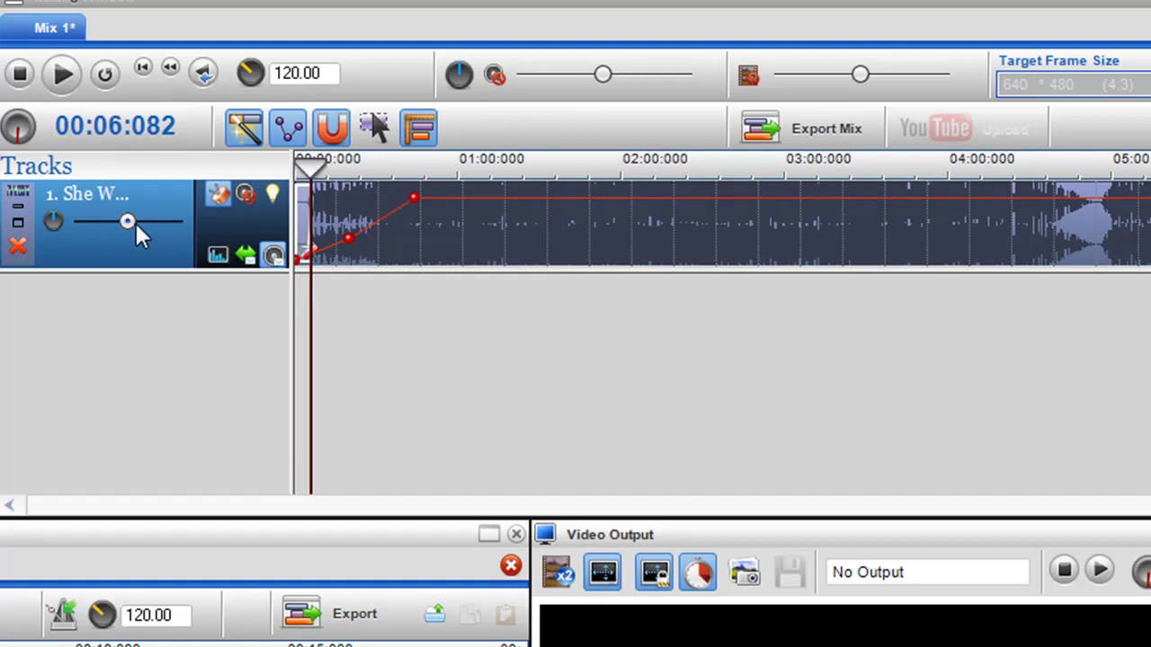
{"action": "left_click_drag", "start_coordinate": [287, 229], "coordinate": [356, 229]}
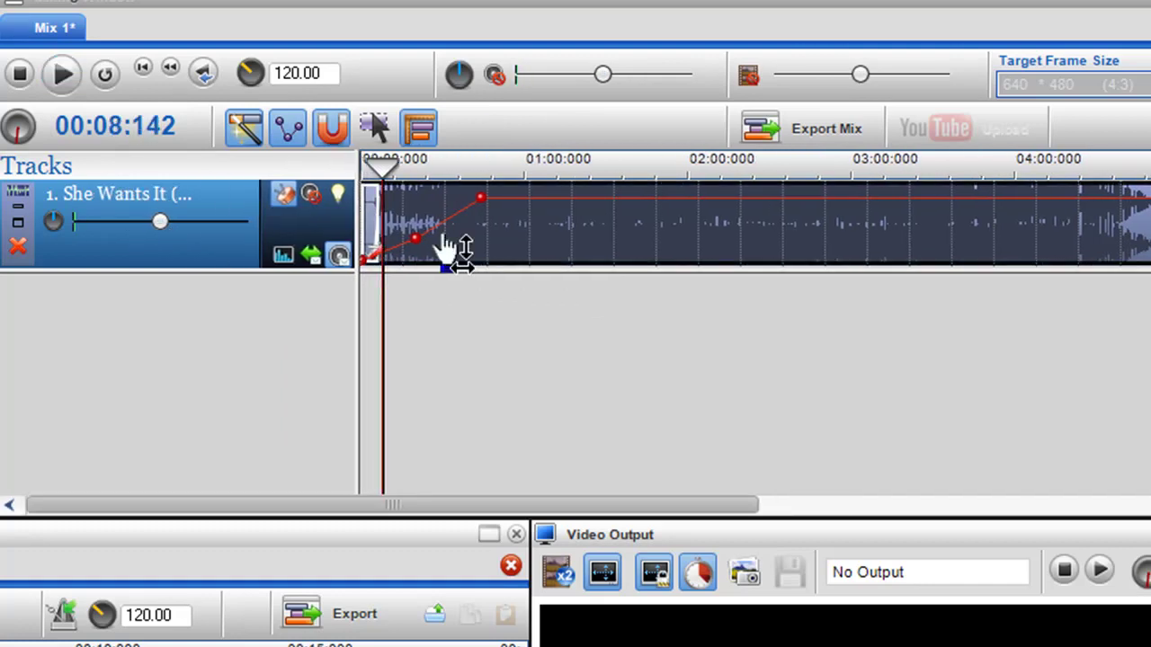
Stop playback, give the first envelope segment a Very Slow curve, and raise its lower node to about 70%
{"action": "left_click", "coordinate": [19, 73]}
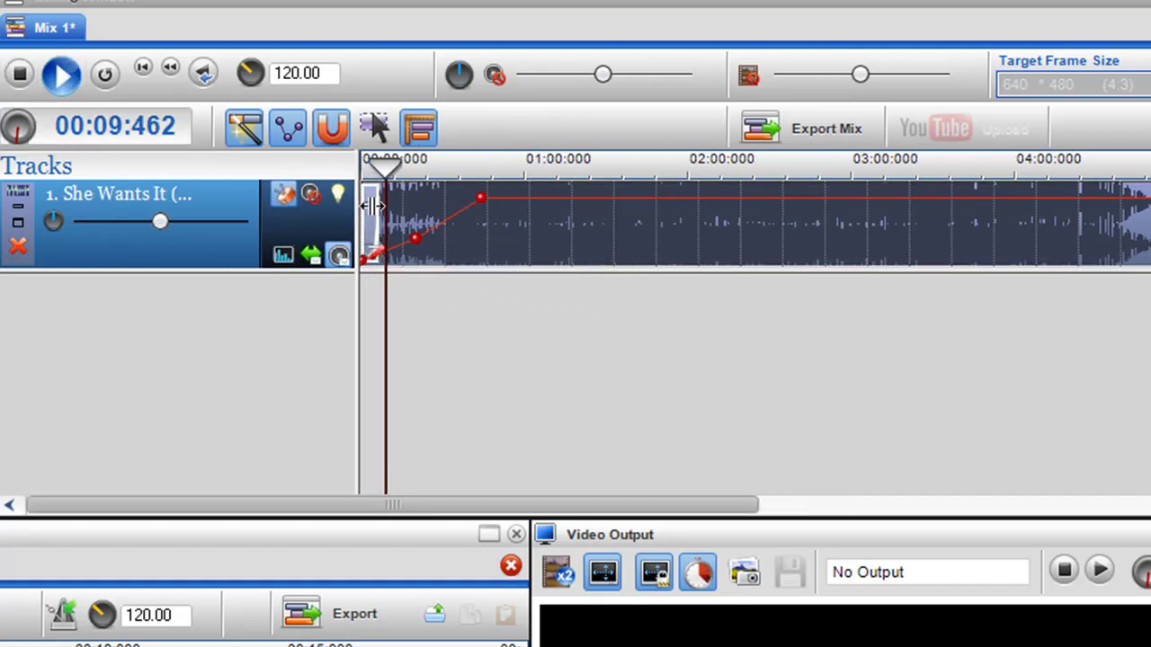
{"action": "right_click", "coordinate": [461, 216]}
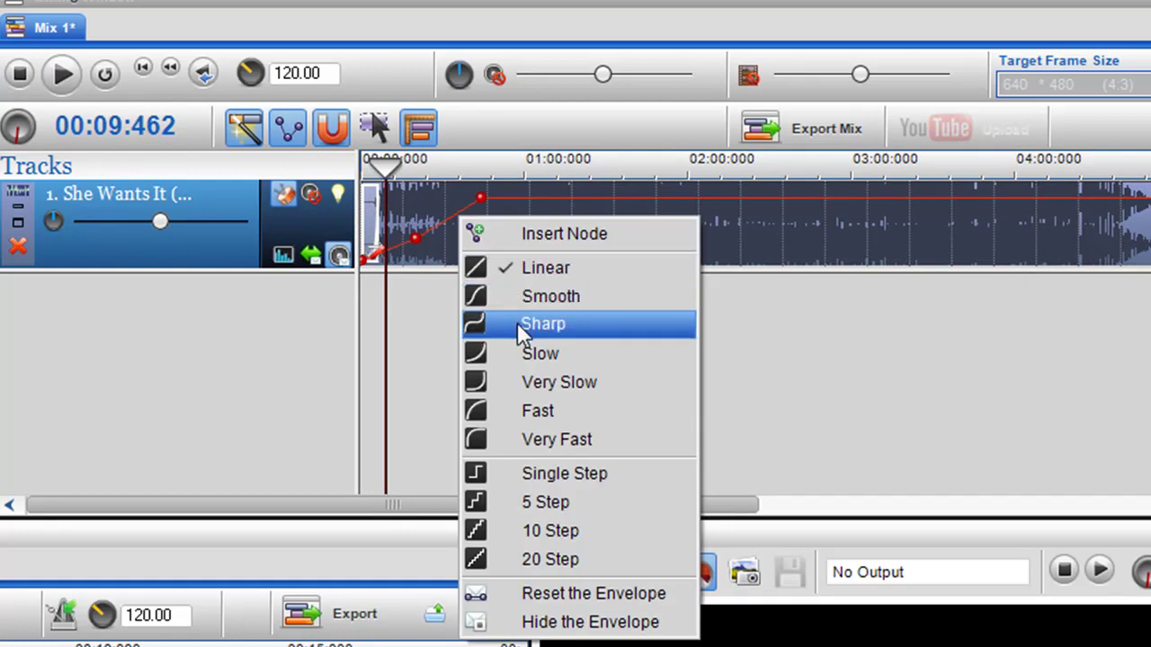
{"action": "left_click", "coordinate": [523, 382]}
{"action": "mouse_move", "coordinate": [480, 205]}
{"action": "left_mouse_down"}
{"action": "mouse_move", "coordinate": [514, 220]}
{"action": "mouse_move", "coordinate": [548, 188]}
{"action": "mouse_move", "coordinate": [495, 206]}
{"action": "mouse_move", "coordinate": [476, 196]}
{"action": "left_mouse_up"}
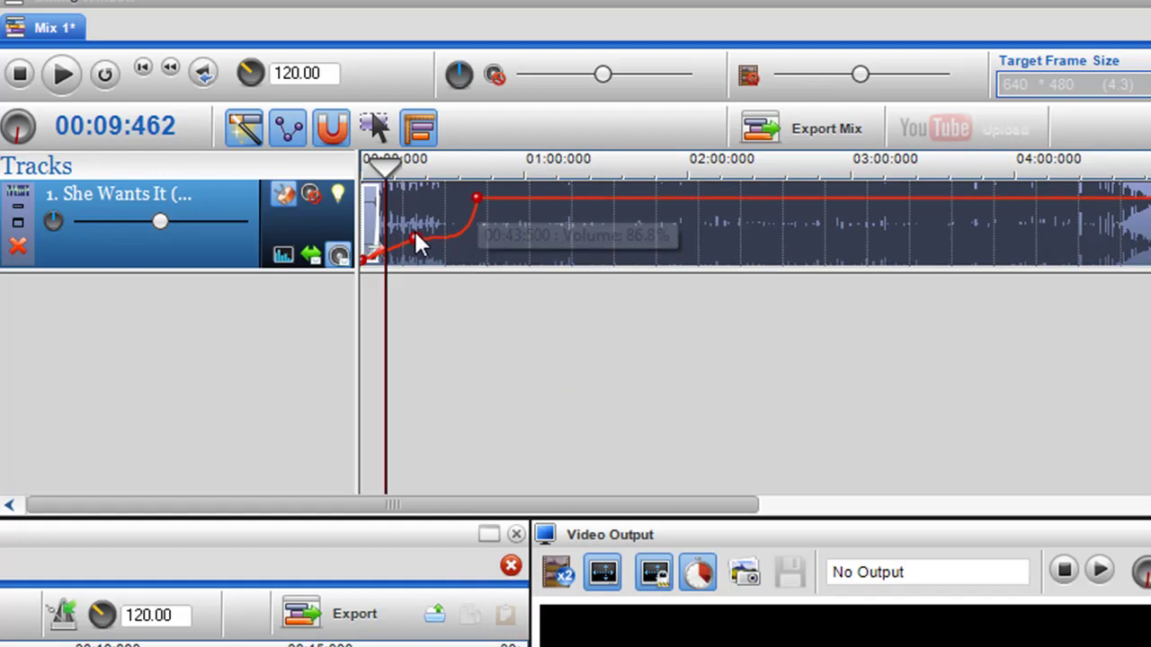
{"action": "left_click_drag", "start_coordinate": [409, 249], "coordinate": [447, 216]}
Make the segment a Fast curve, with nodes at 50.9% at 00:33 and 100% at 00:58
{"action": "right_click", "coordinate": [427, 222]}
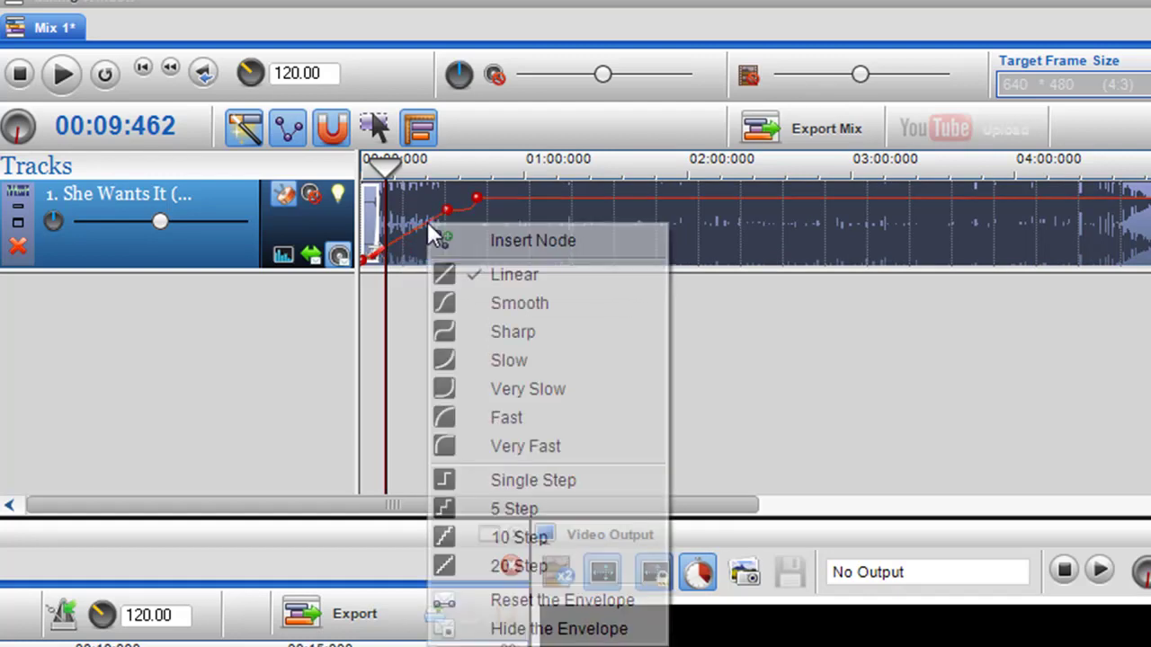
{"action": "left_click", "coordinate": [507, 417]}
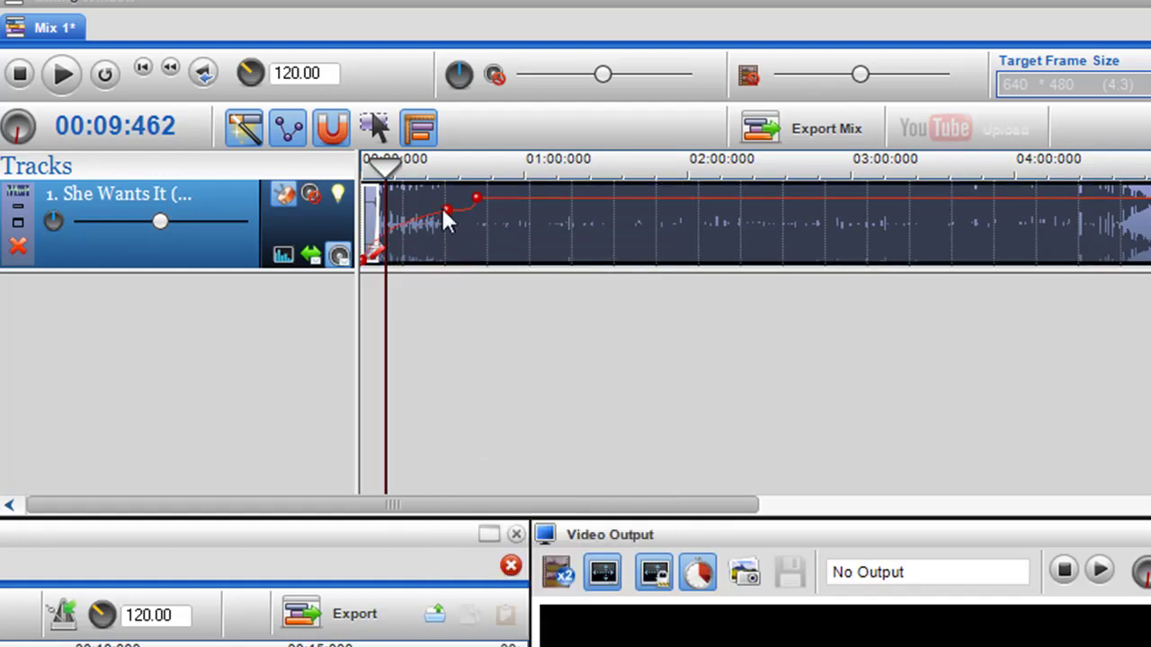
{"action": "left_click_drag", "start_coordinate": [445, 216], "coordinate": [403, 233]}
{"action": "left_click_drag", "start_coordinate": [477, 196], "coordinate": [518, 195]}
{"action": "left_click_drag", "start_coordinate": [402, 230], "coordinate": [436, 227]}
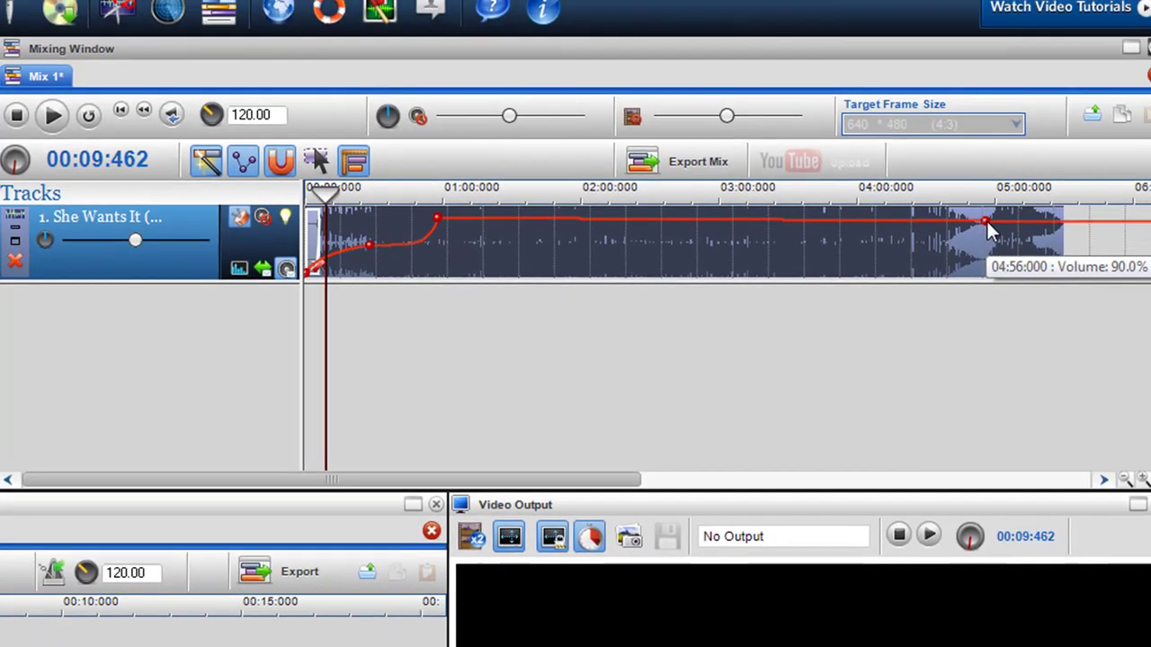
Drop the envelope's end to 0%, curve the ramp Fast from about 04:04, and delete the node near 04:45
{"action": "left_click_drag", "start_coordinate": [1039, 225], "coordinate": [1053, 297]}
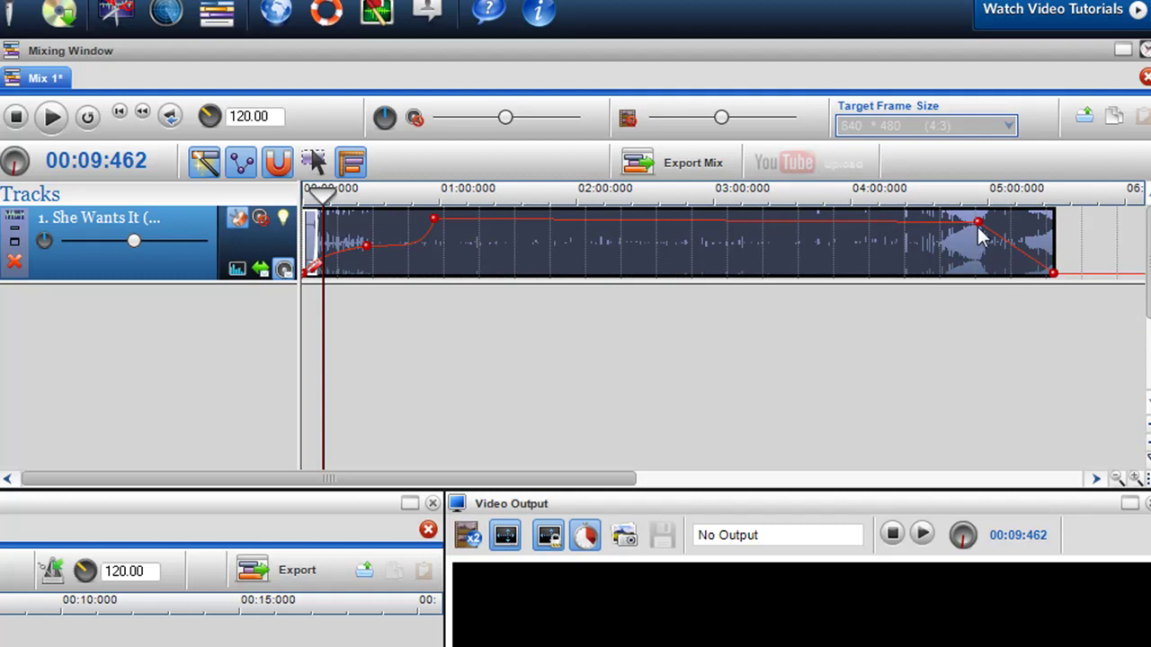
{"action": "right_click", "coordinate": [1002, 245]}
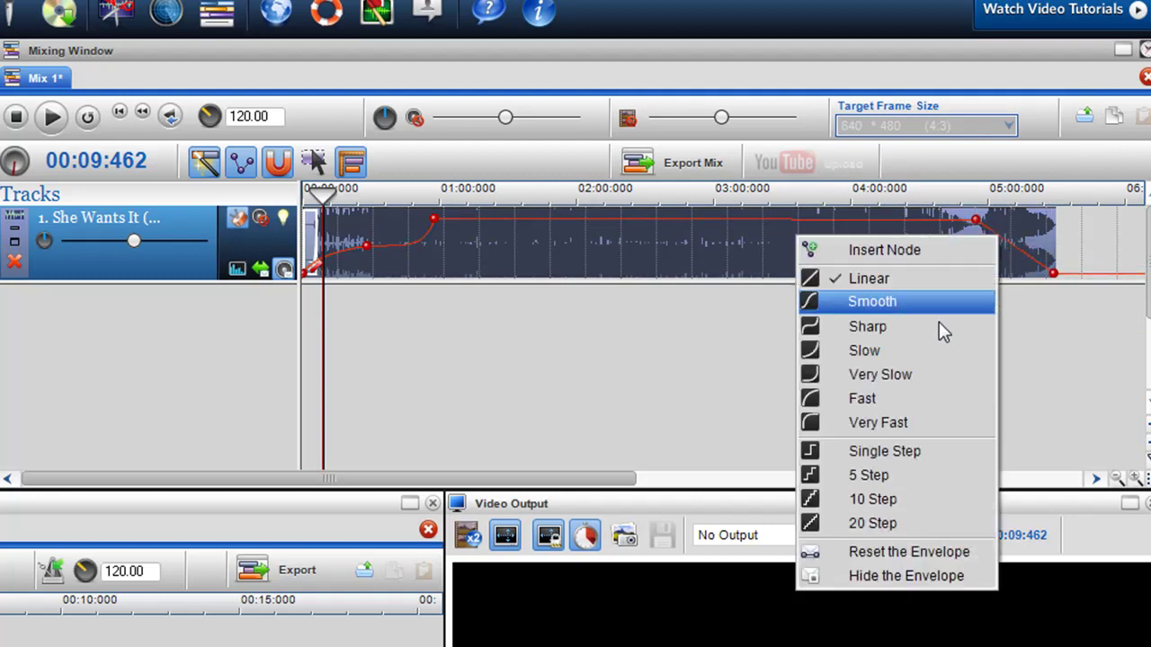
{"action": "left_click", "coordinate": [904, 398]}
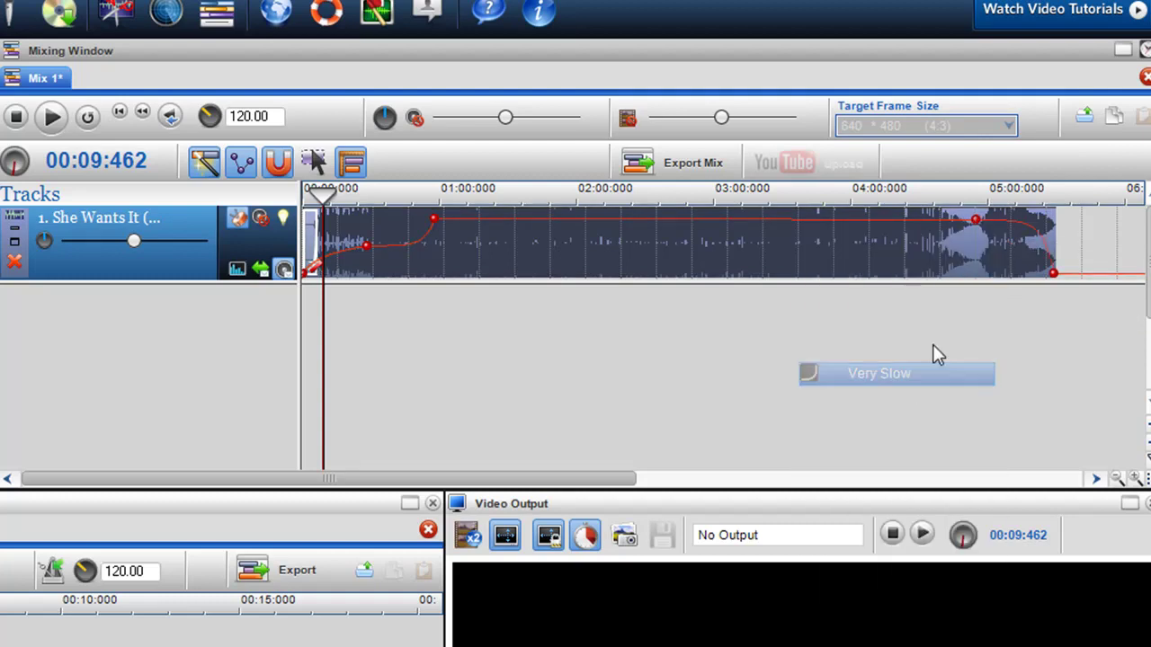
{"action": "left_click_drag", "start_coordinate": [956, 236], "coordinate": [836, 239]}
{"action": "left_click_drag", "start_coordinate": [1004, 248], "coordinate": [955, 246]}
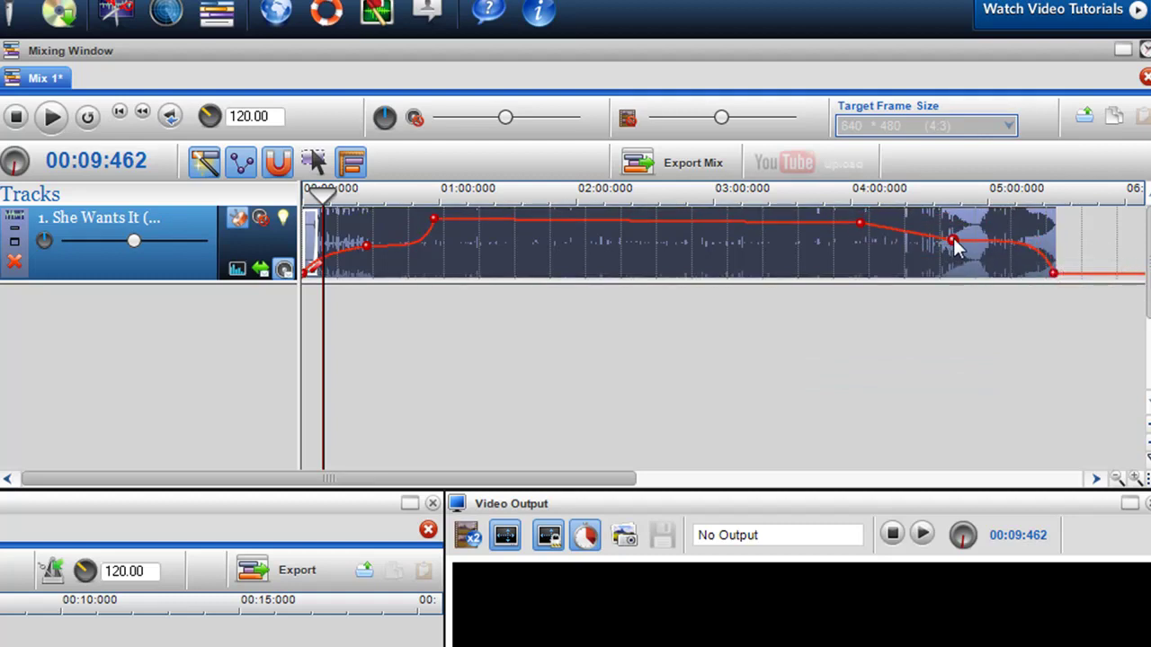
{"action": "right_click", "coordinate": [953, 243]}
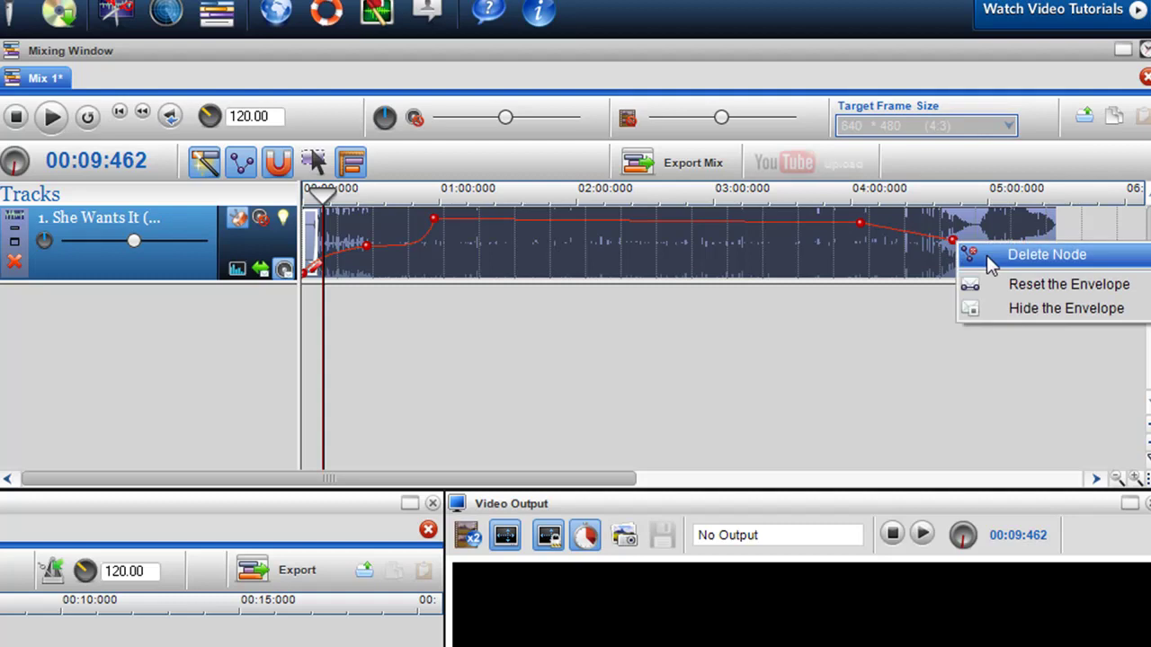
{"action": "left_click", "coordinate": [986, 256]}
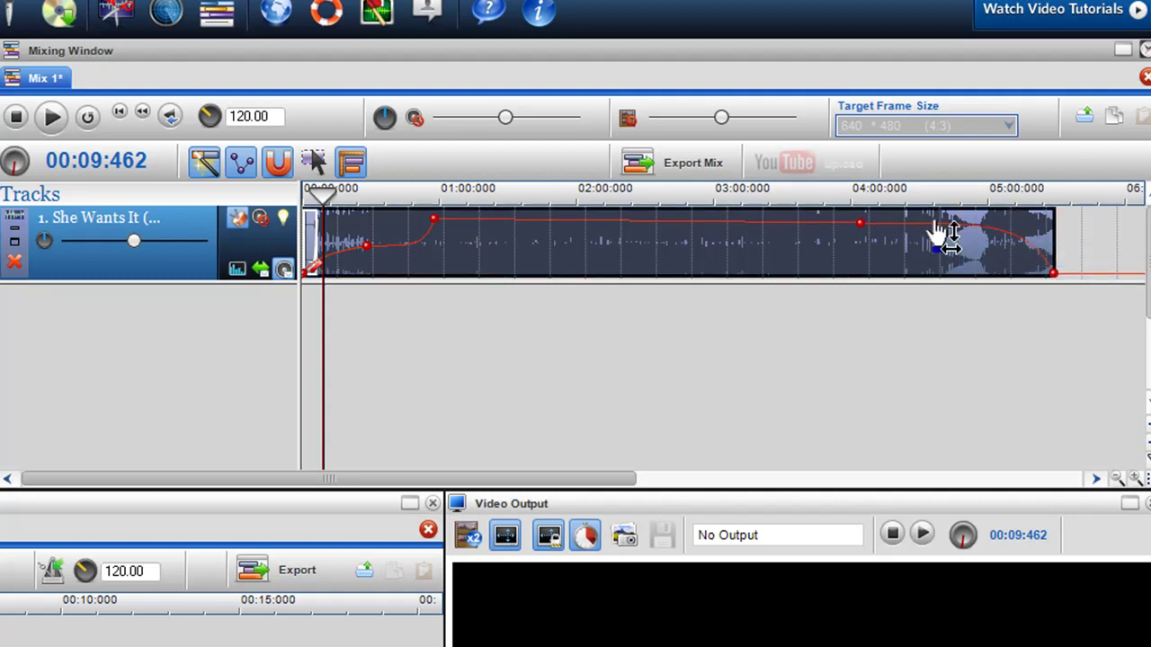
Move an envelope node to 62.3% at 03:49, add a 56-second fade-out and longer fade-in, and stop envelope editing
{"action": "left_click_drag", "start_coordinate": [864, 224], "coordinate": [826, 236]}
{"action": "left_click_drag", "start_coordinate": [1054, 216], "coordinate": [928, 235]}
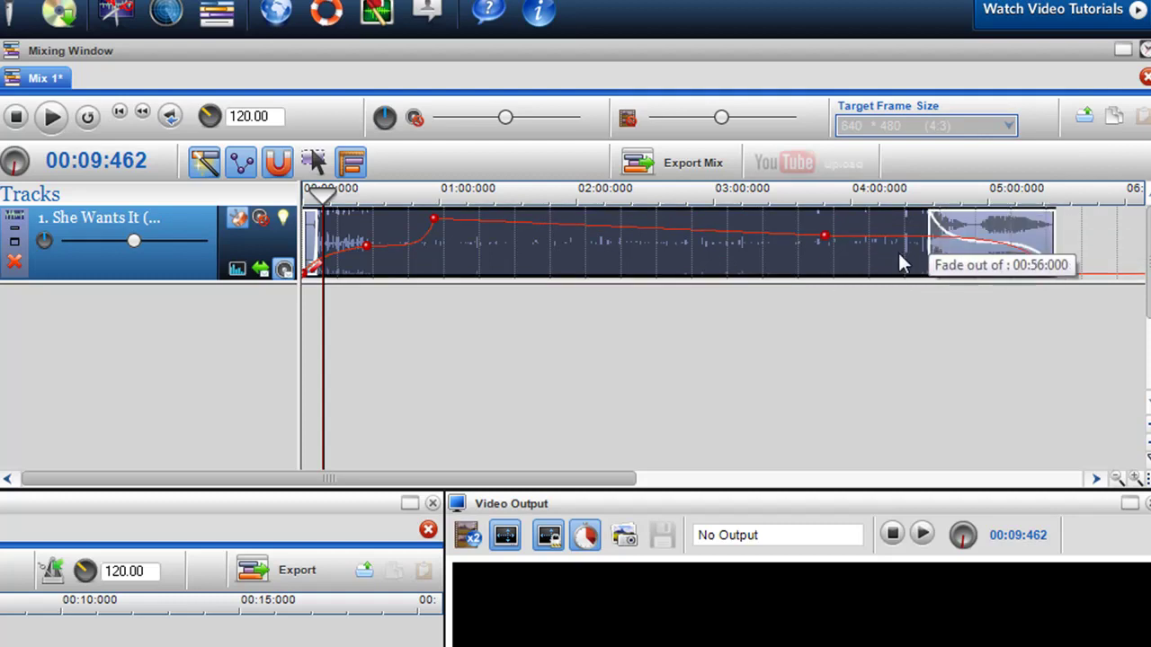
{"action": "left_click_drag", "start_coordinate": [305, 214], "coordinate": [396, 214]}
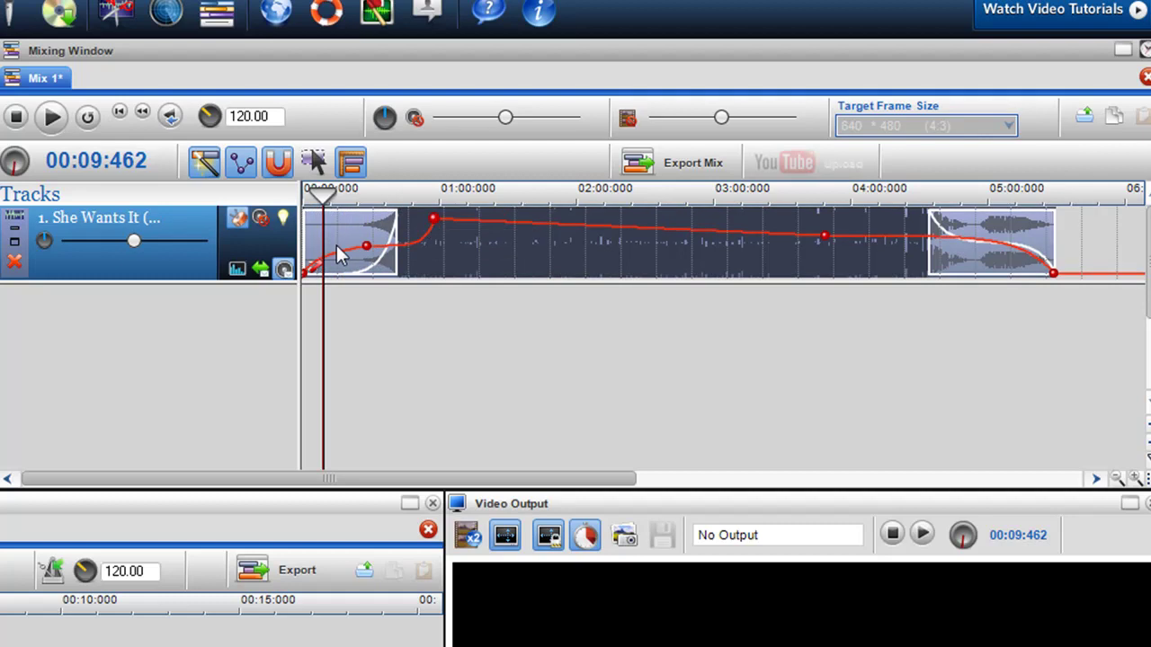
{"action": "left_click", "coordinate": [283, 270]}
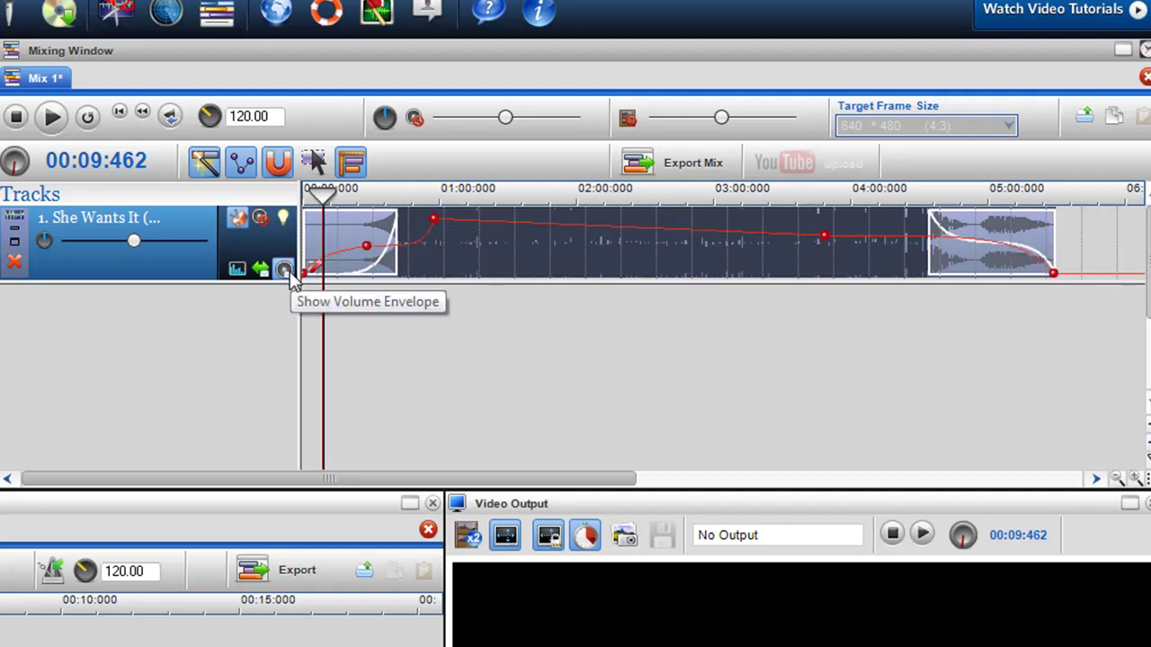
Add a second copy of the song on track 1, overlapping the first near 04:00
{"action": "scroll", "coordinate": [560, 327], "scroll_direction": "down", "scroll_amount": 3}
{"action": "scroll", "coordinate": [539, 329], "scroll_direction": "up", "scroll_amount": 1}
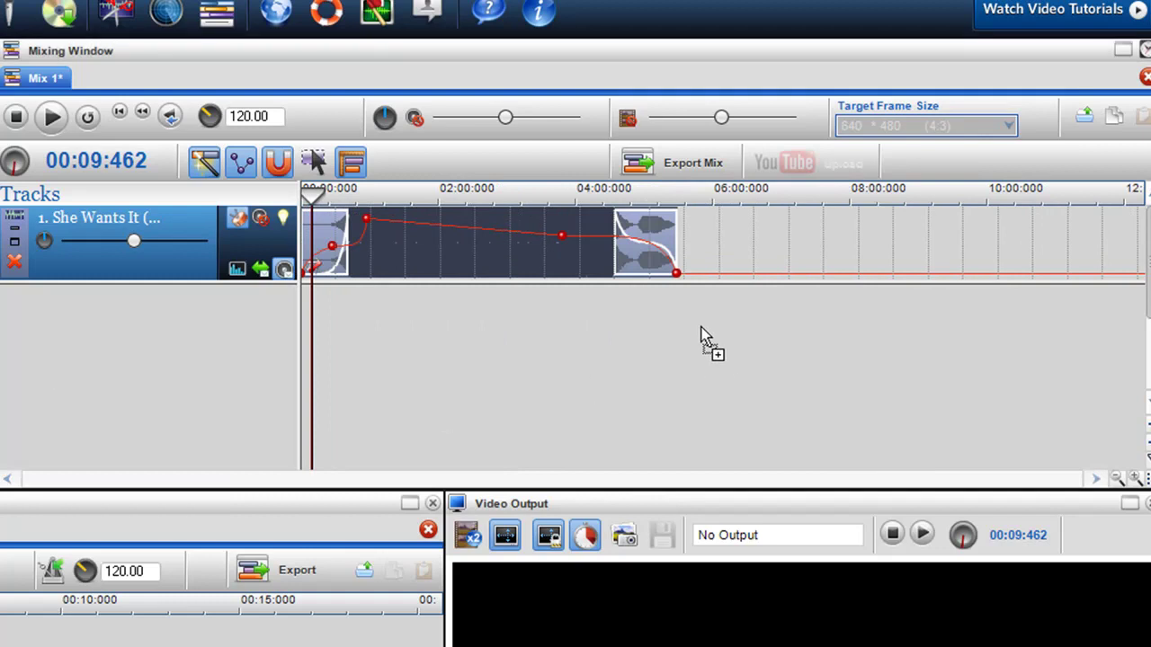
{"action": "left_click_drag", "start_coordinate": [704, 337], "coordinate": [701, 331]}
{"action": "left_click_drag", "start_coordinate": [775, 338], "coordinate": [736, 244]}
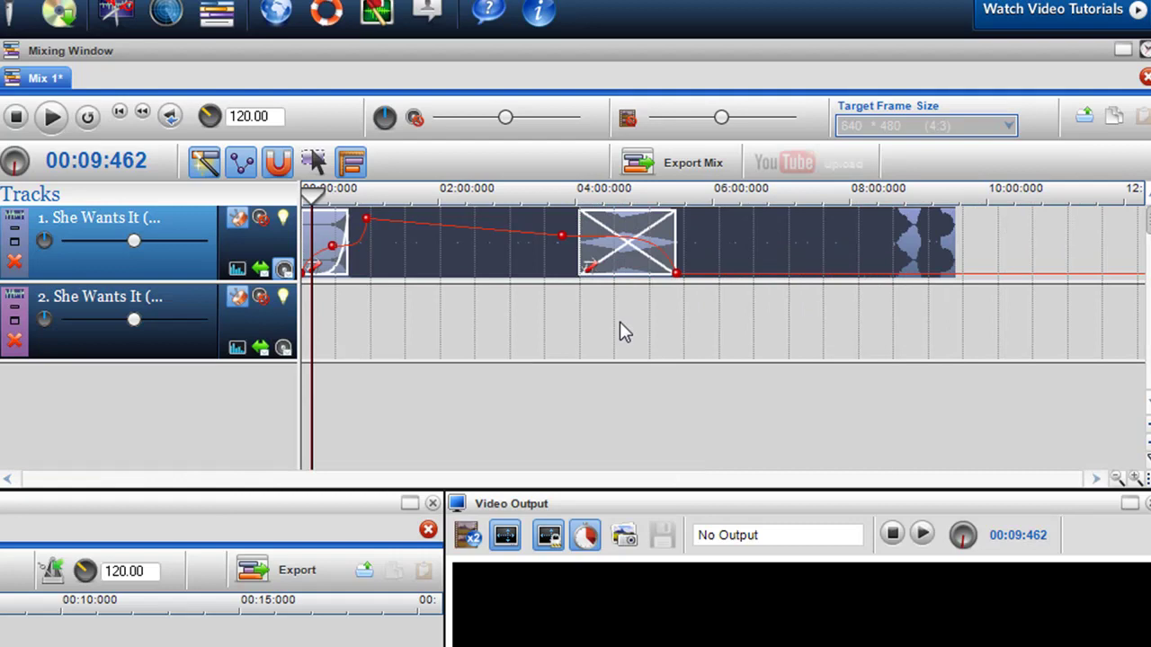
{"action": "left_click", "coordinate": [615, 317]}
Set the crossfade to the Slow fade type, shorten it, and add a fade-out to the second copy
{"action": "mouse_move", "coordinate": [611, 314]}
{"action": "left_mouse_down"}
{"action": "mouse_move", "coordinate": [560, 311]}
{"action": "mouse_move", "coordinate": [608, 311]}
{"action": "left_mouse_up"}
{"action": "left_click", "coordinate": [616, 245]}
{"action": "right_click", "coordinate": [629, 254]}
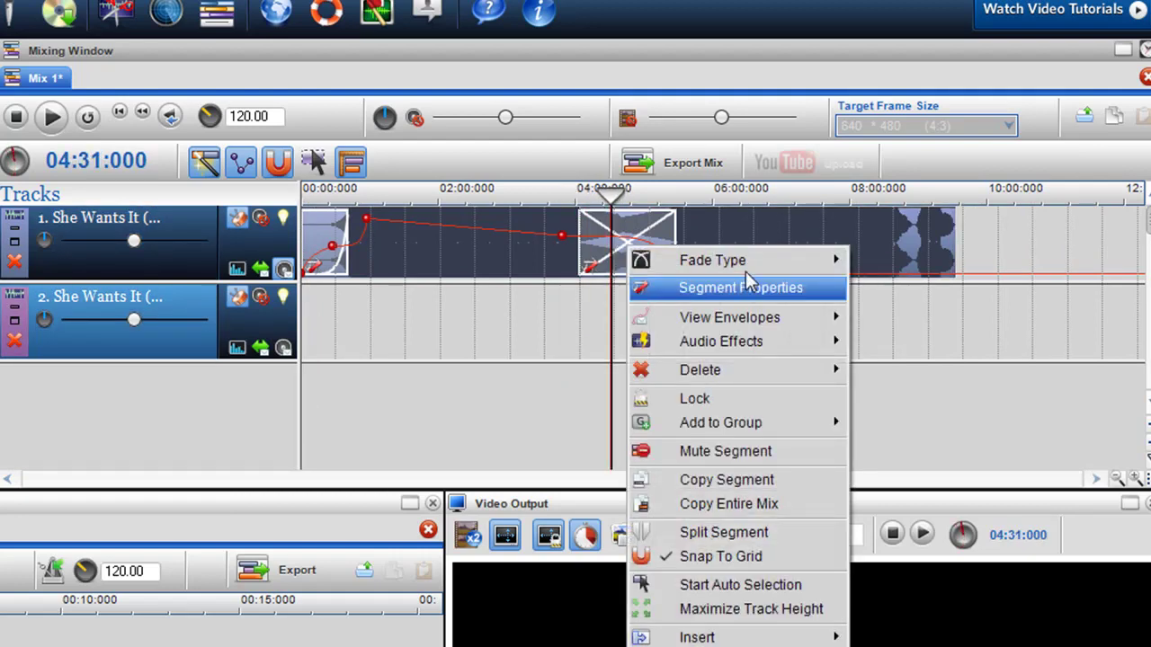
{"action": "mouse_move", "coordinate": [752, 263]}
{"action": "left_click", "coordinate": [910, 332]}
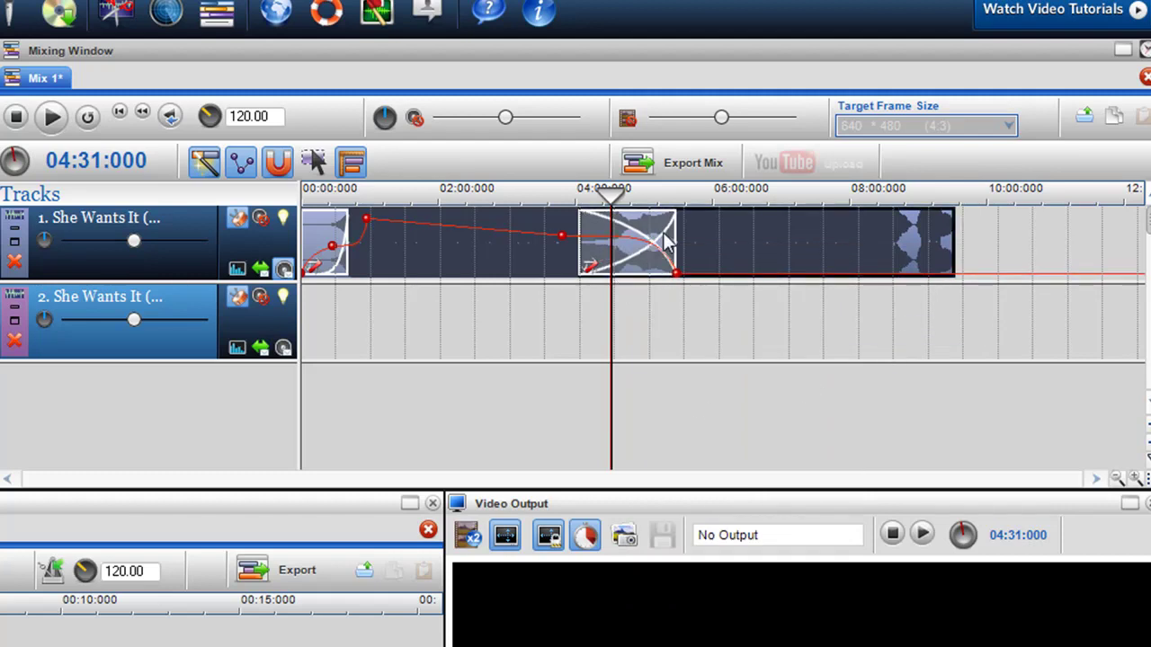
{"action": "mouse_move", "coordinate": [666, 241]}
{"action": "left_mouse_down"}
{"action": "mouse_move", "coordinate": [715, 239]}
{"action": "mouse_move", "coordinate": [648, 241]}
{"action": "left_mouse_up"}
{"action": "left_click_drag", "start_coordinate": [932, 236], "coordinate": [827, 281]}
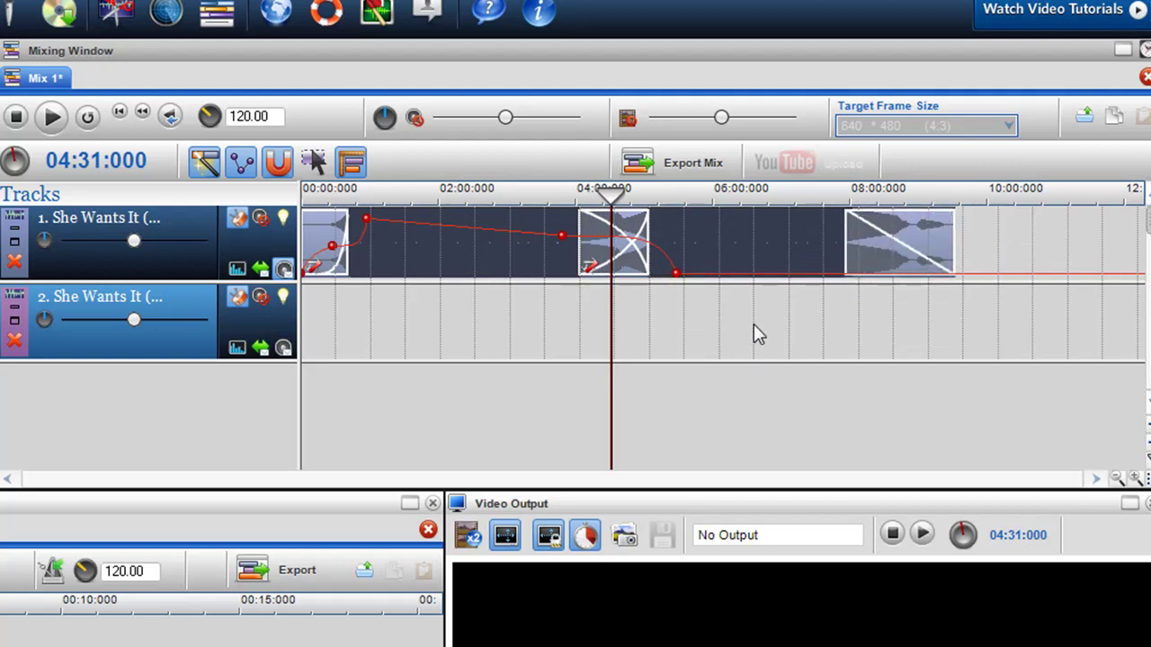
Re-enable envelope editing and add a 100% node near 08:00 where the second copy's fade-out begins
{"action": "left_click", "coordinate": [284, 271]}
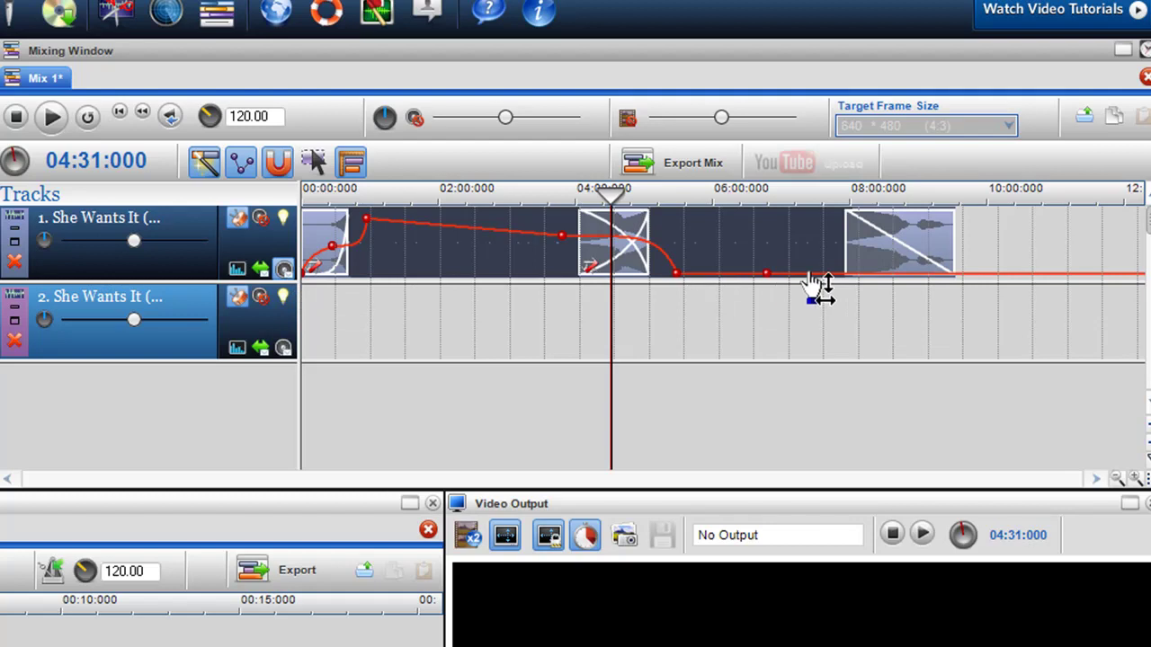
{"action": "left_click_drag", "start_coordinate": [809, 275], "coordinate": [913, 272]}
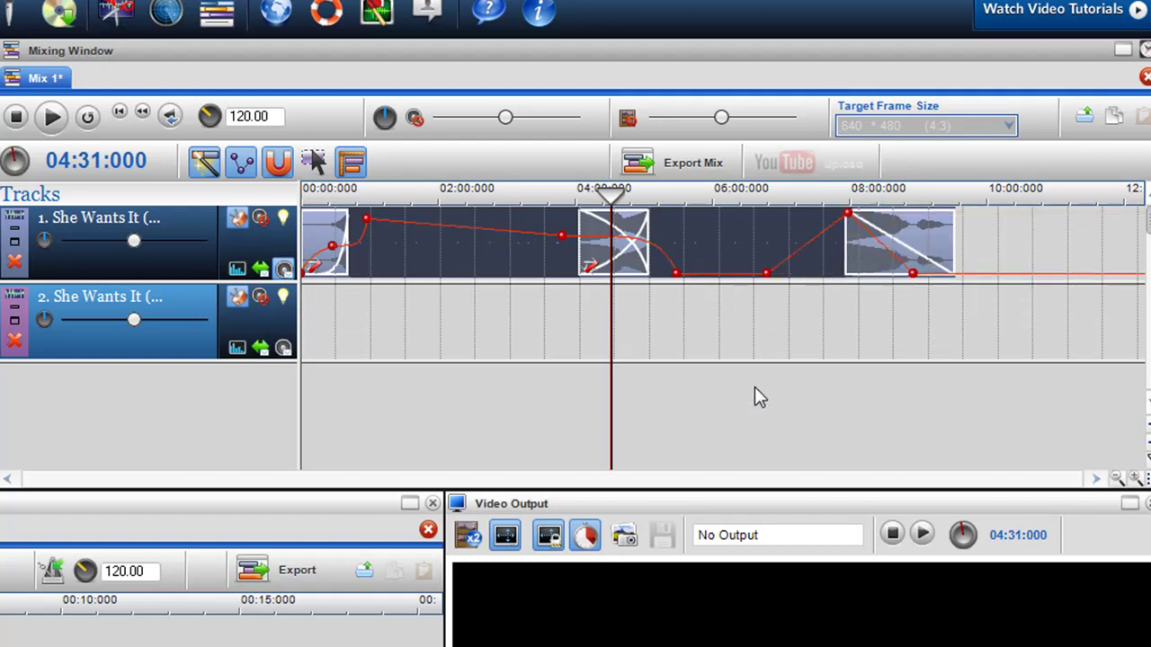